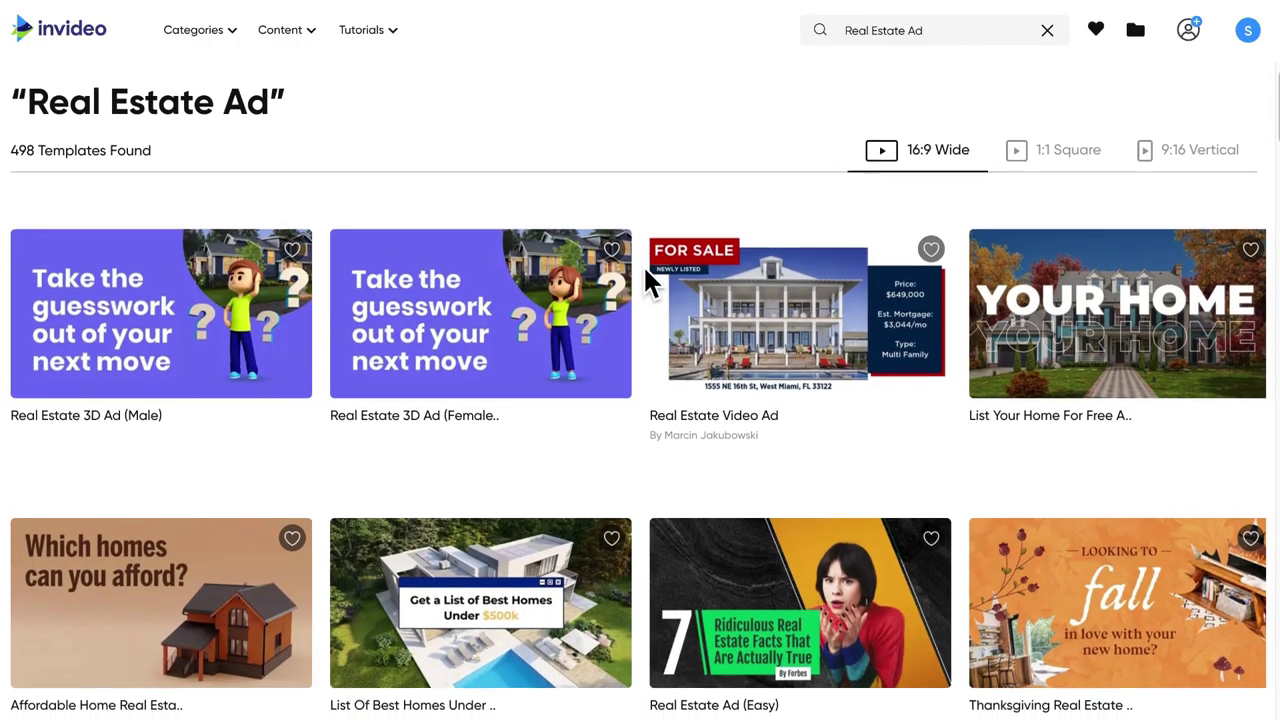
{"action": "scroll", "coordinate": [645, 270], "scroll_direction": "down", "scroll_amount": 3}
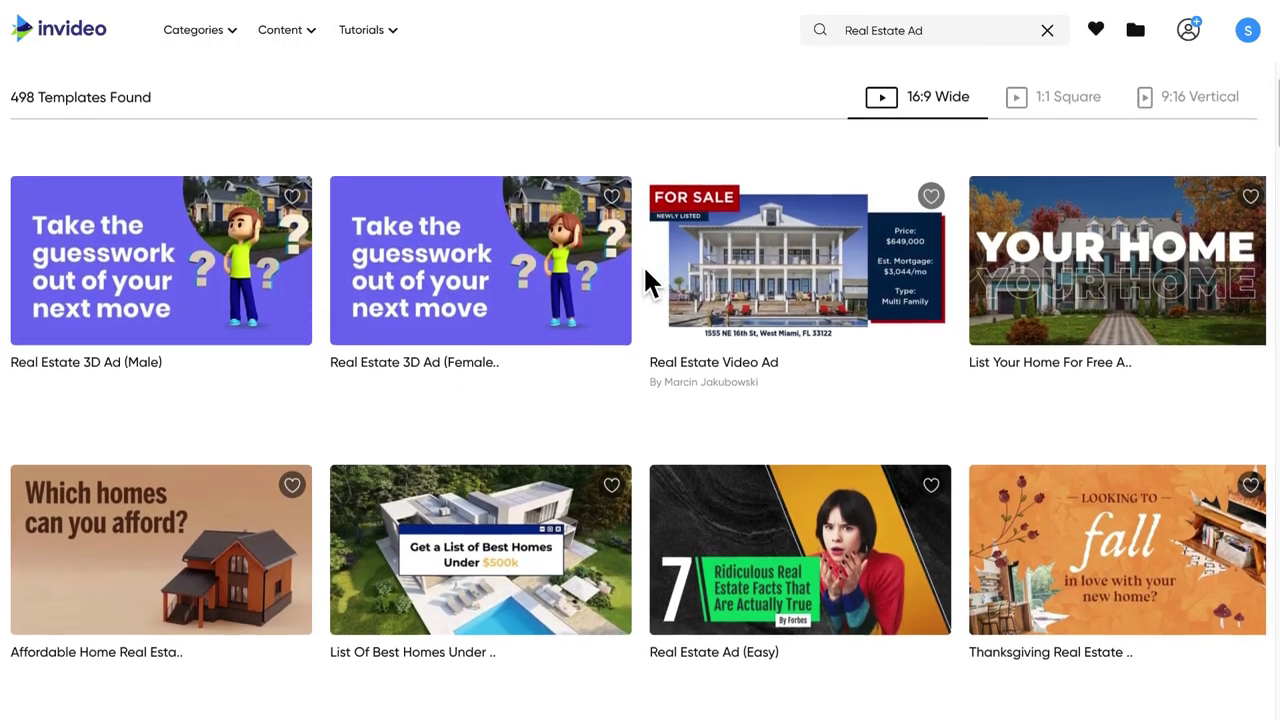
{"action": "scroll", "coordinate": [645, 270], "scroll_direction": "down", "scroll_amount": 1}
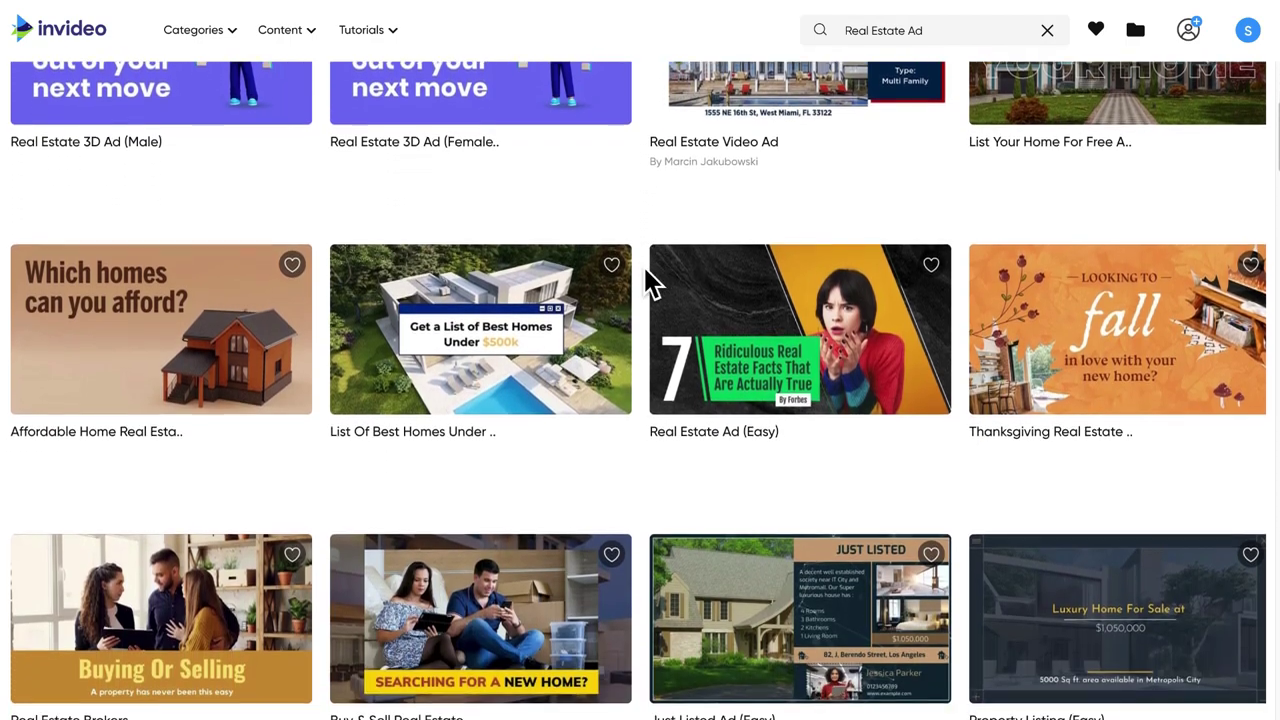
{"action": "mouse_move", "coordinate": [566, 272]}
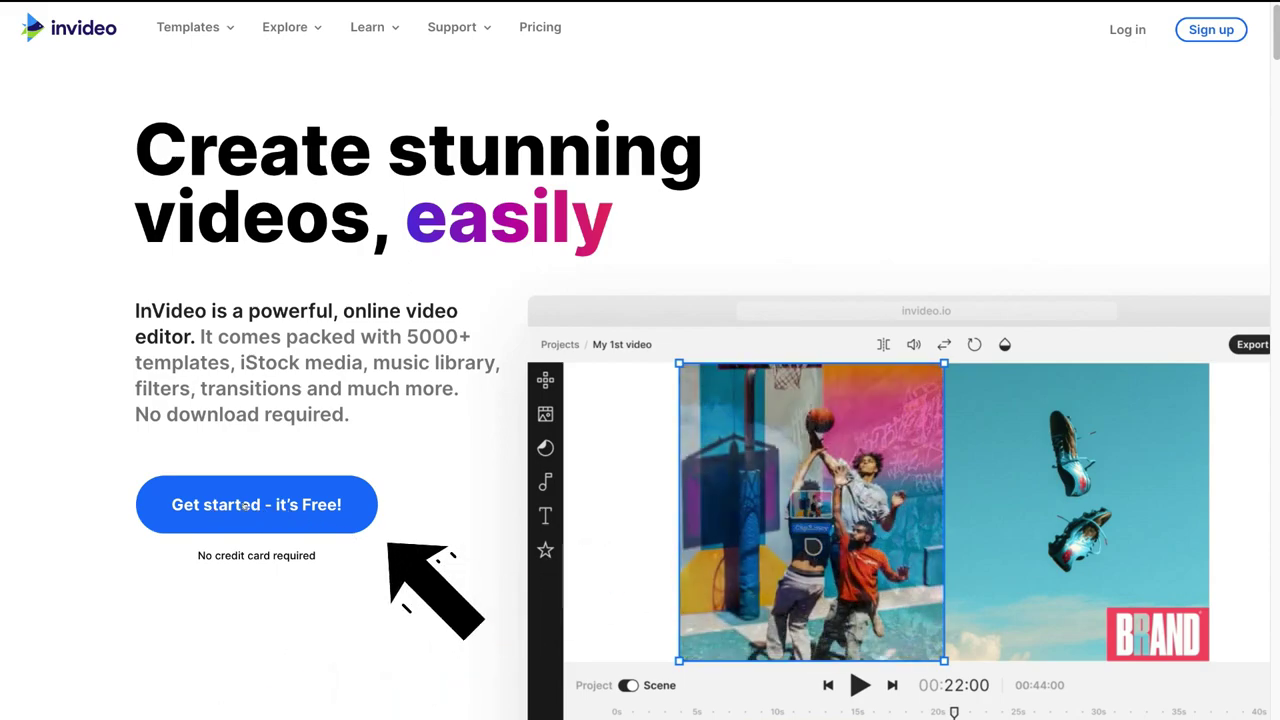
- Create a free account with the full name, email, account password and mobile number
{"action": "left_click", "coordinate": [245, 506]}
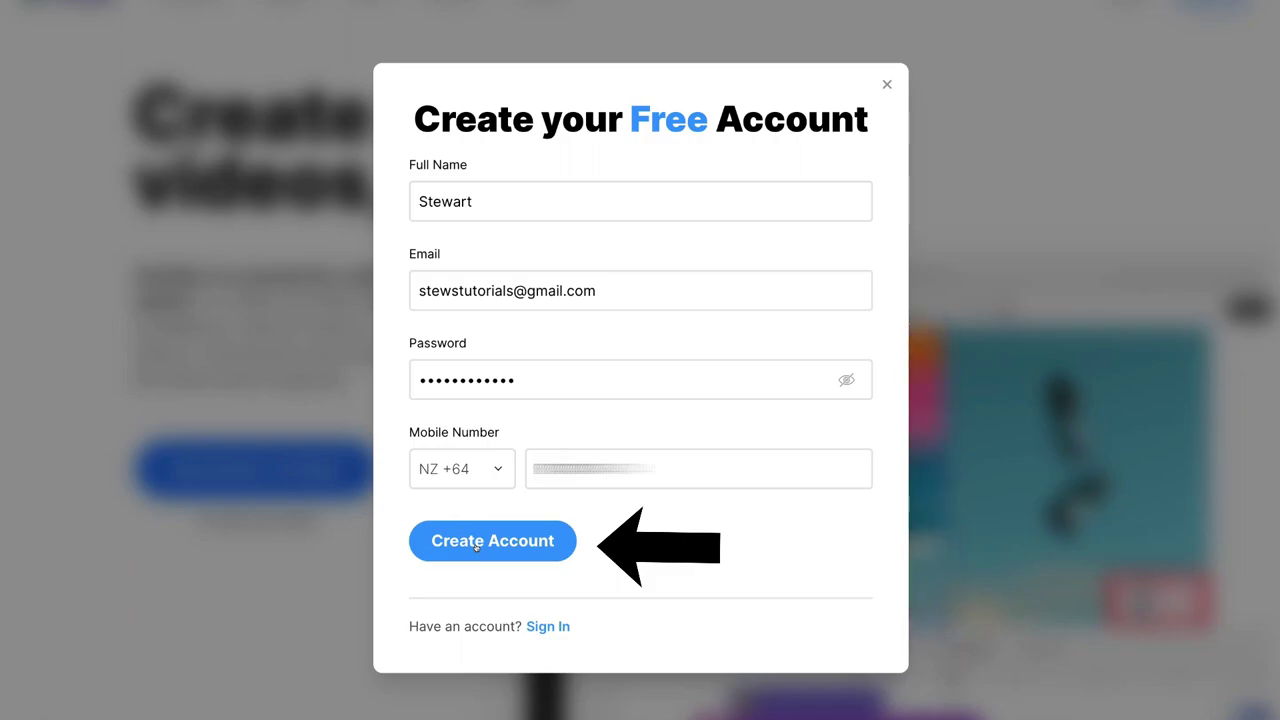
{"action": "left_click", "coordinate": [476, 546]}
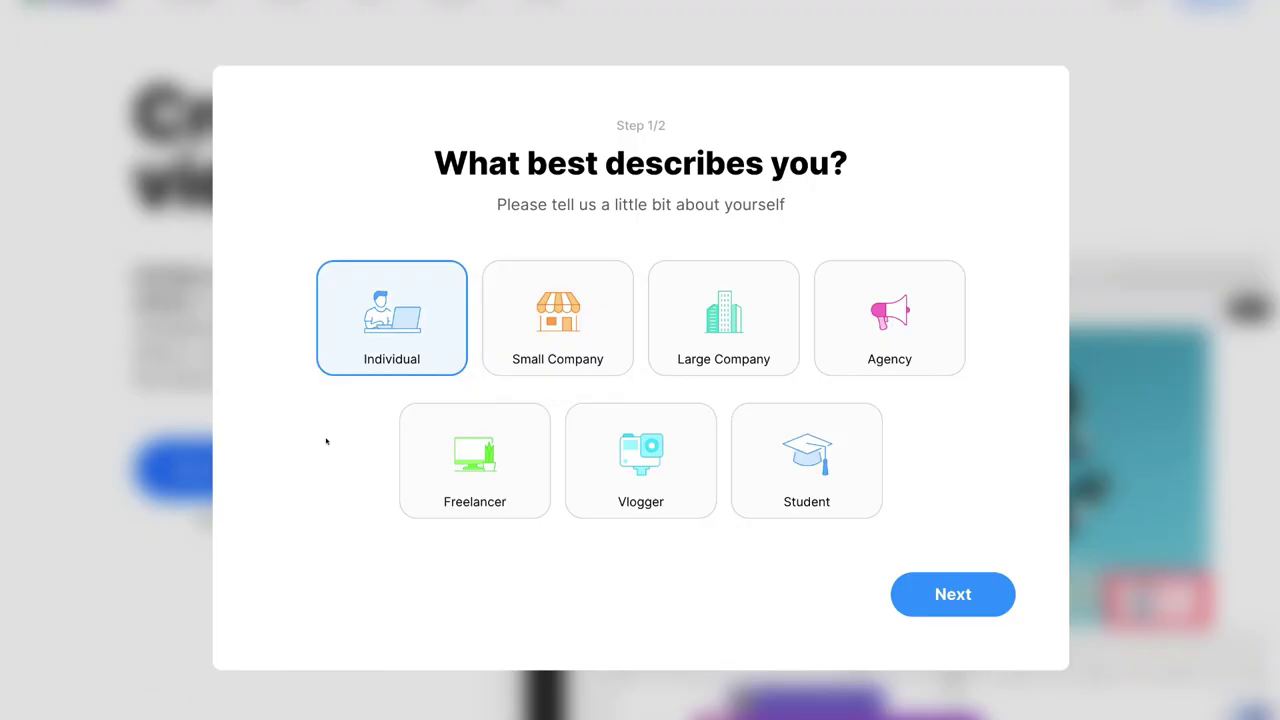
- Describe the account holder as Small Company and skip inviting team members
{"action": "left_click", "coordinate": [507, 327]}
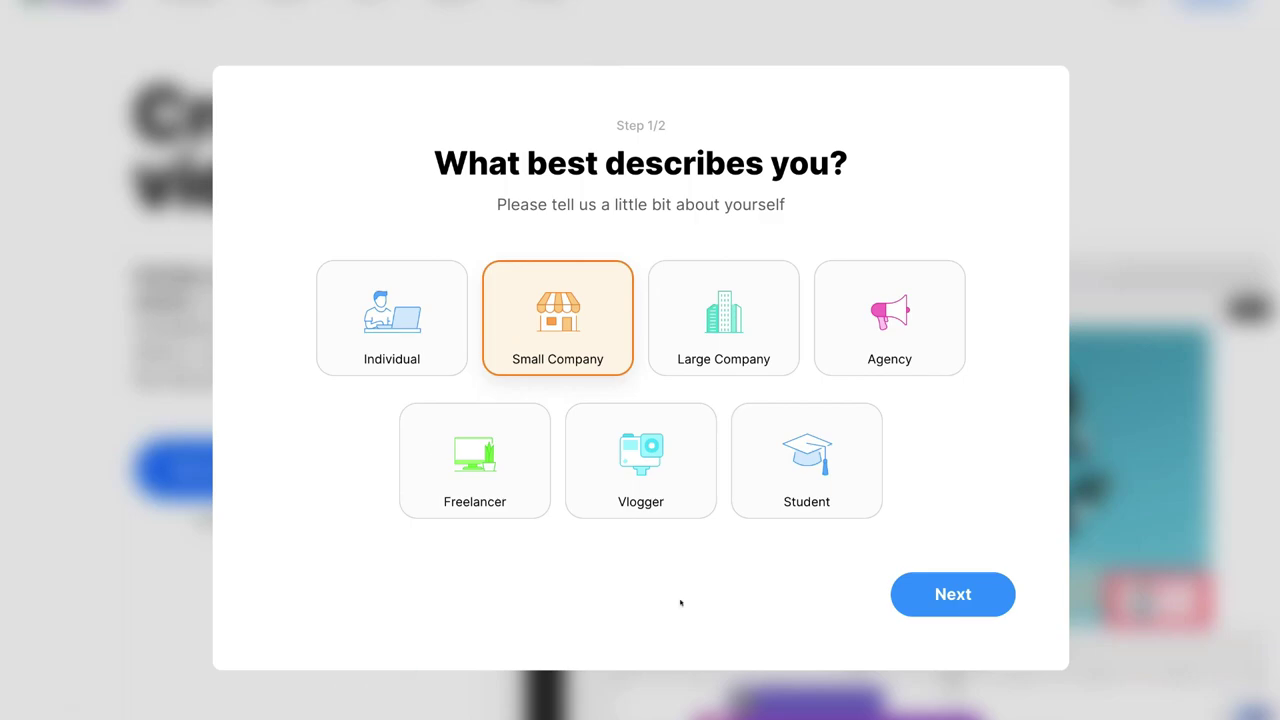
{"action": "left_click", "coordinate": [940, 598]}
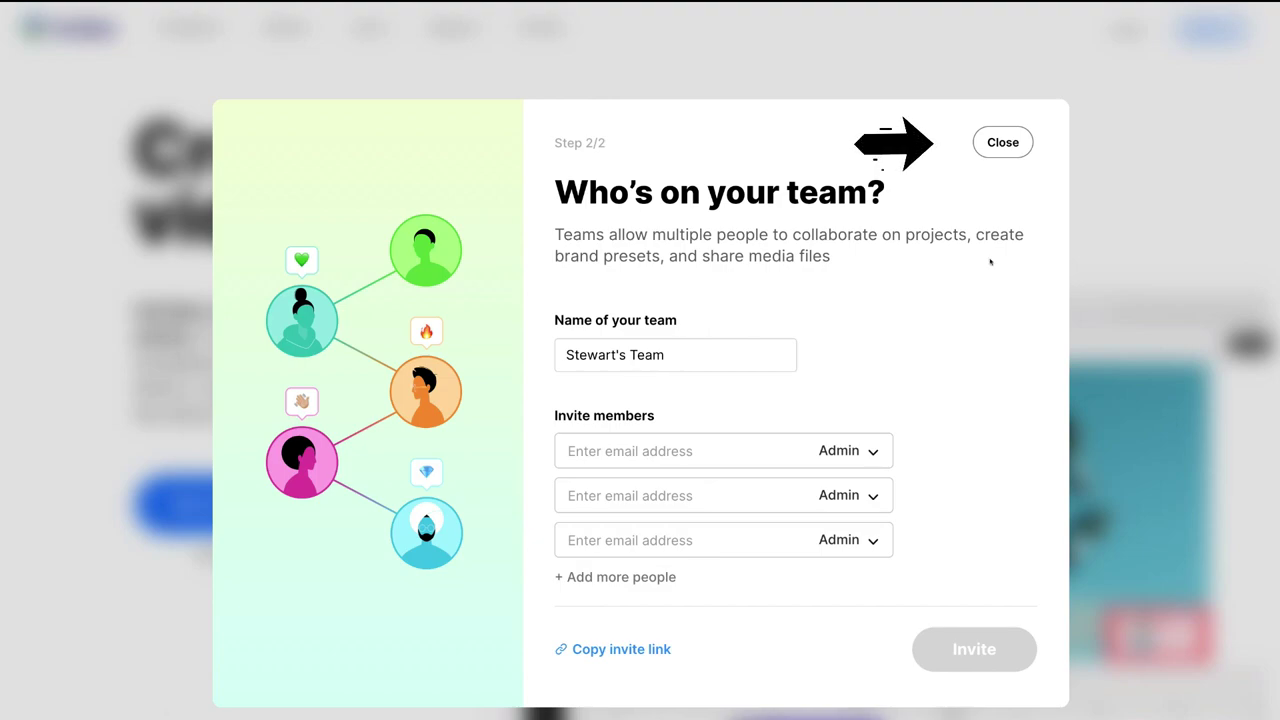
{"action": "left_click", "coordinate": [1001, 150]}
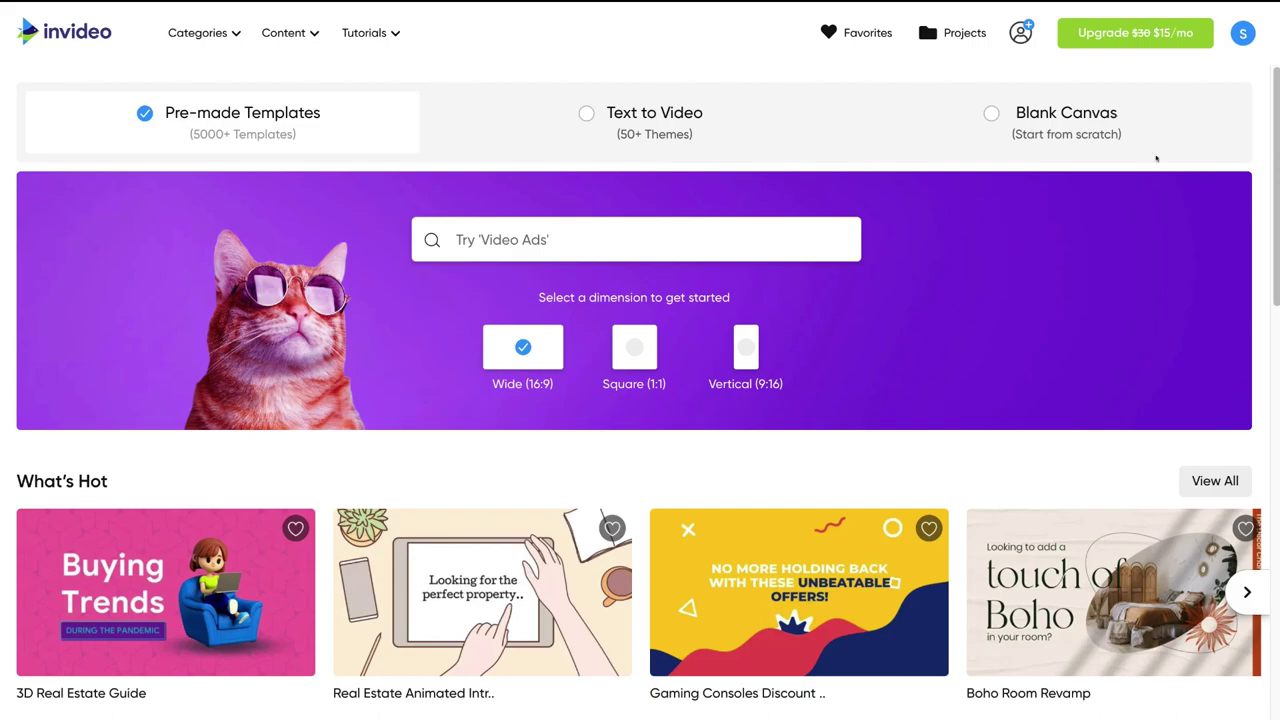
- Compare the monthly and yearly pricing of the Business and Unlimited subscription plans without upgrading
{"action": "left_click", "coordinate": [1100, 38]}
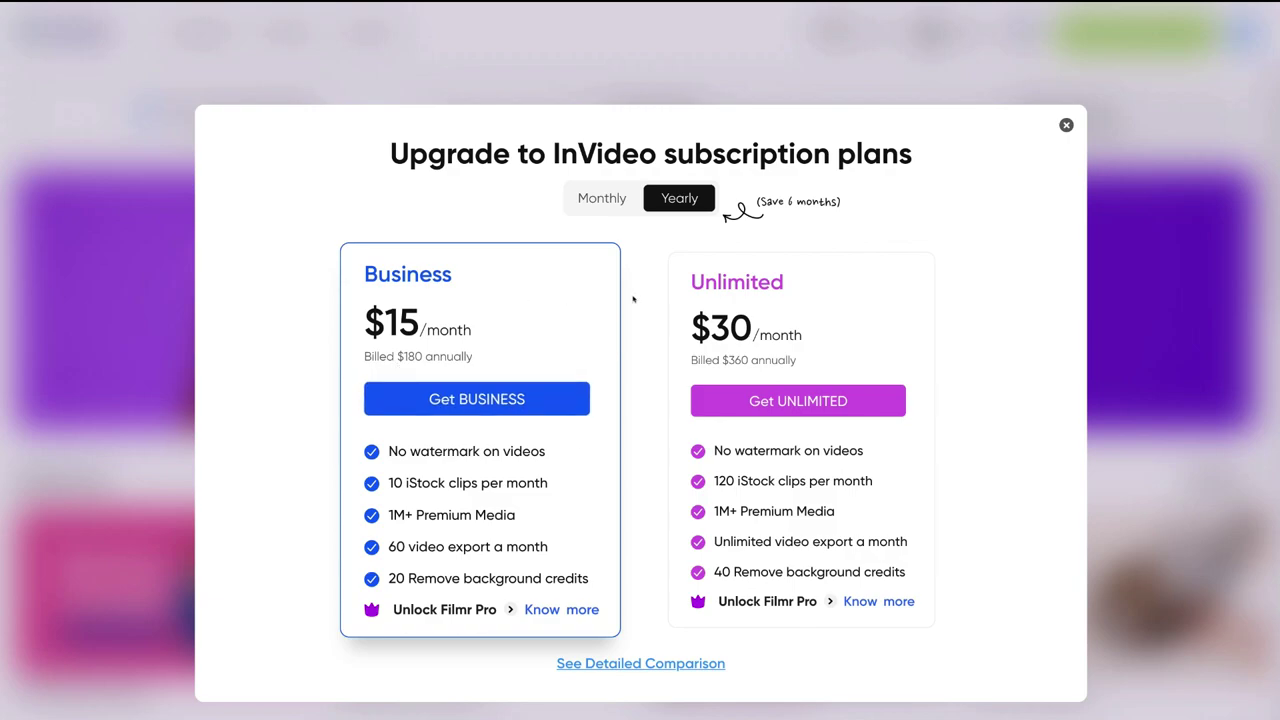
{"action": "left_click", "coordinate": [605, 200]}
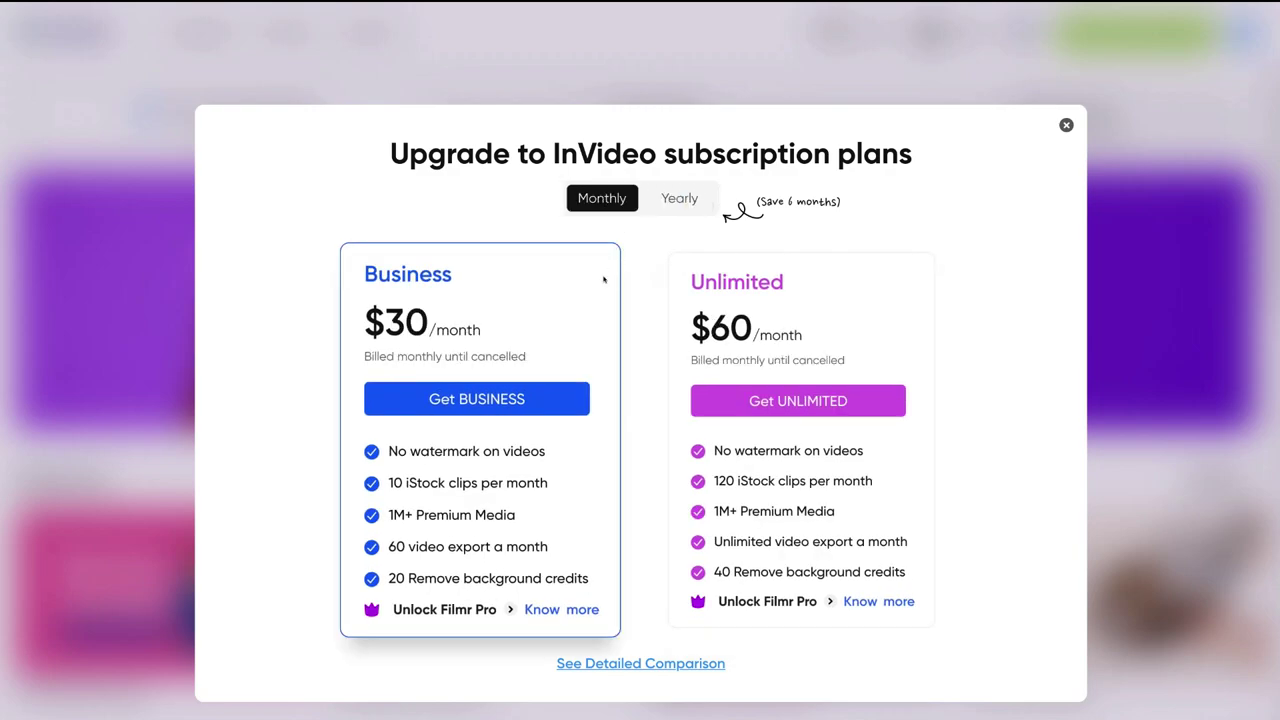
{"action": "left_click", "coordinate": [679, 198]}
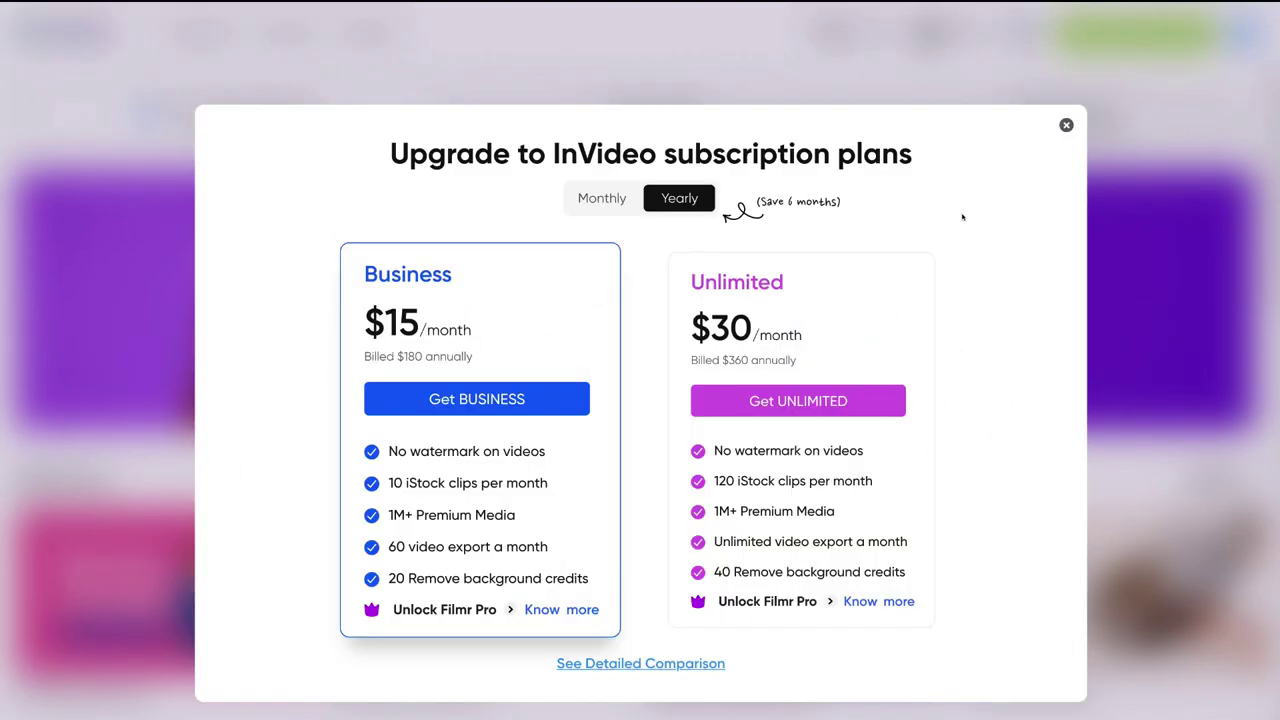
{"action": "left_click", "coordinate": [1065, 124]}
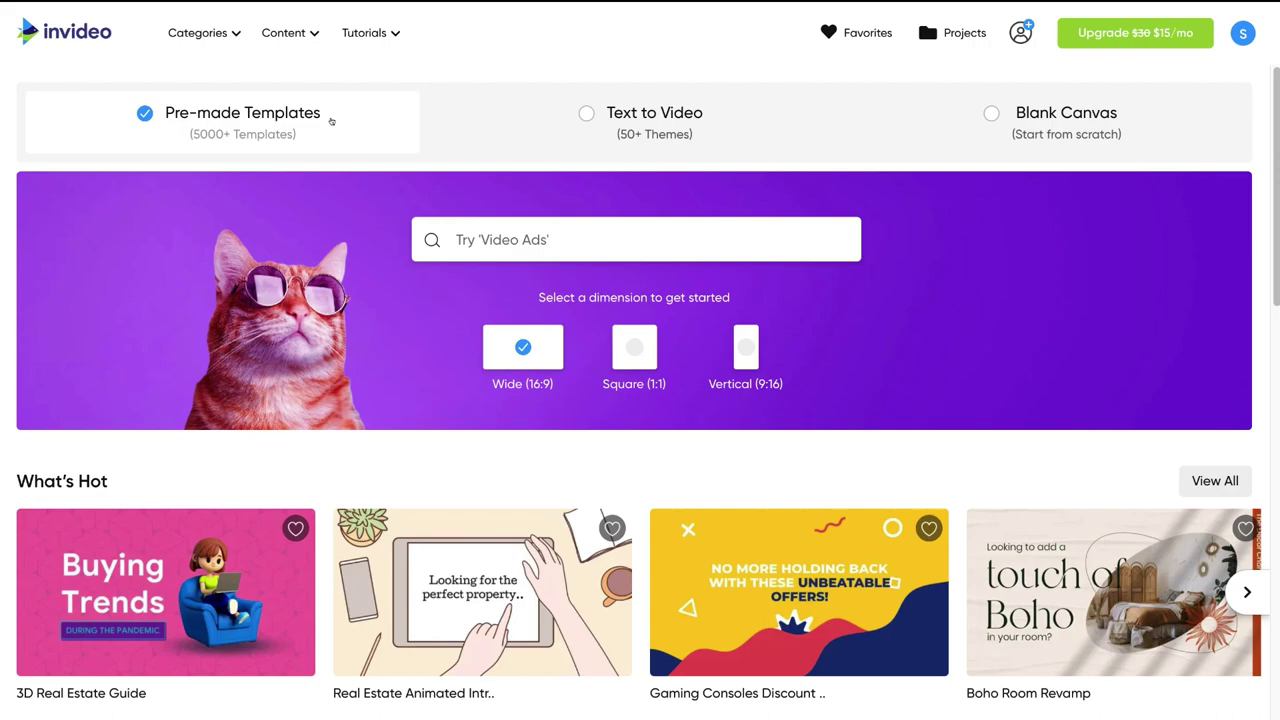
- Look through the Text to Video themes and the Blank Canvas option, and return to Pre-made Templates
{"action": "left_click", "coordinate": [531, 120]}
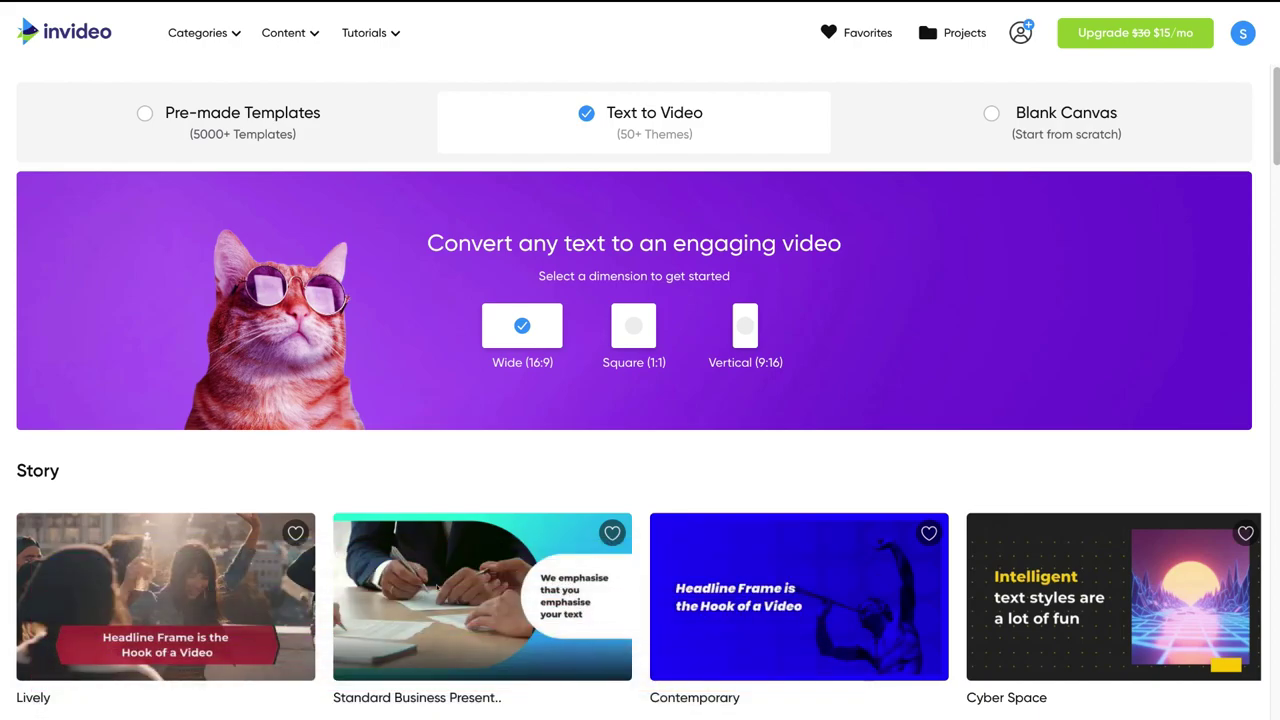
{"action": "mouse_move", "coordinate": [437, 589]}
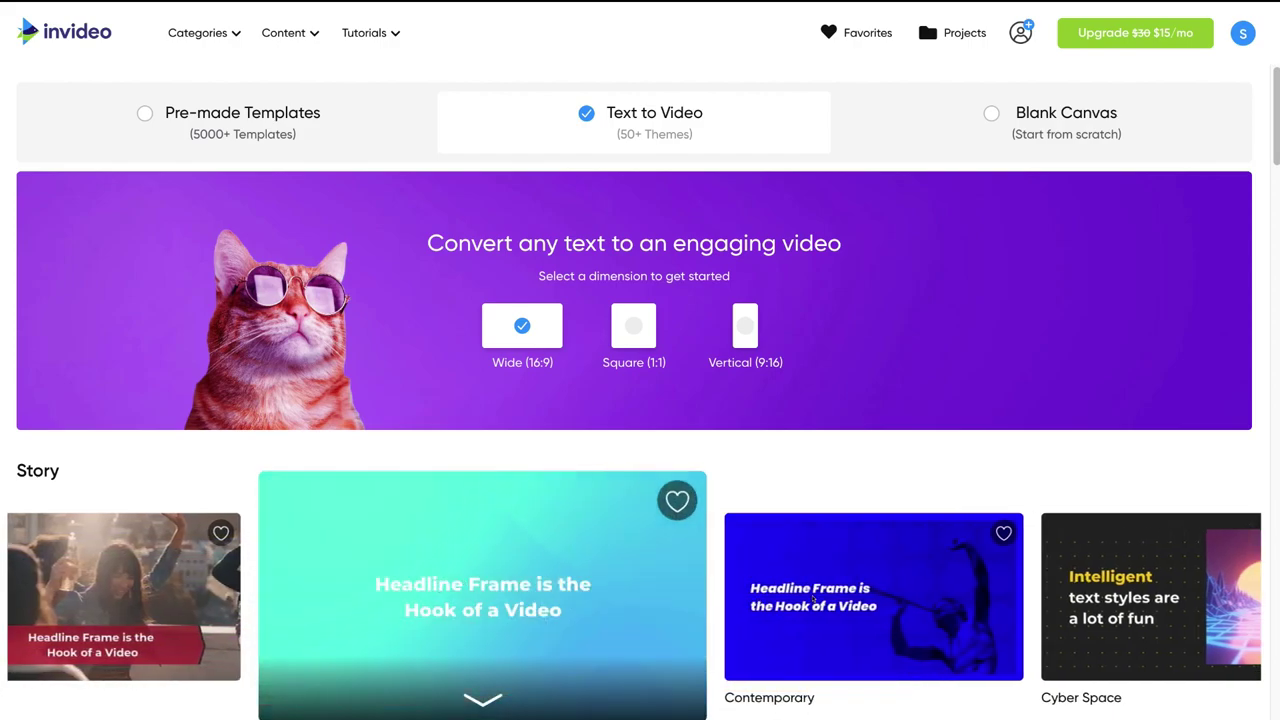
{"action": "mouse_move", "coordinate": [813, 599]}
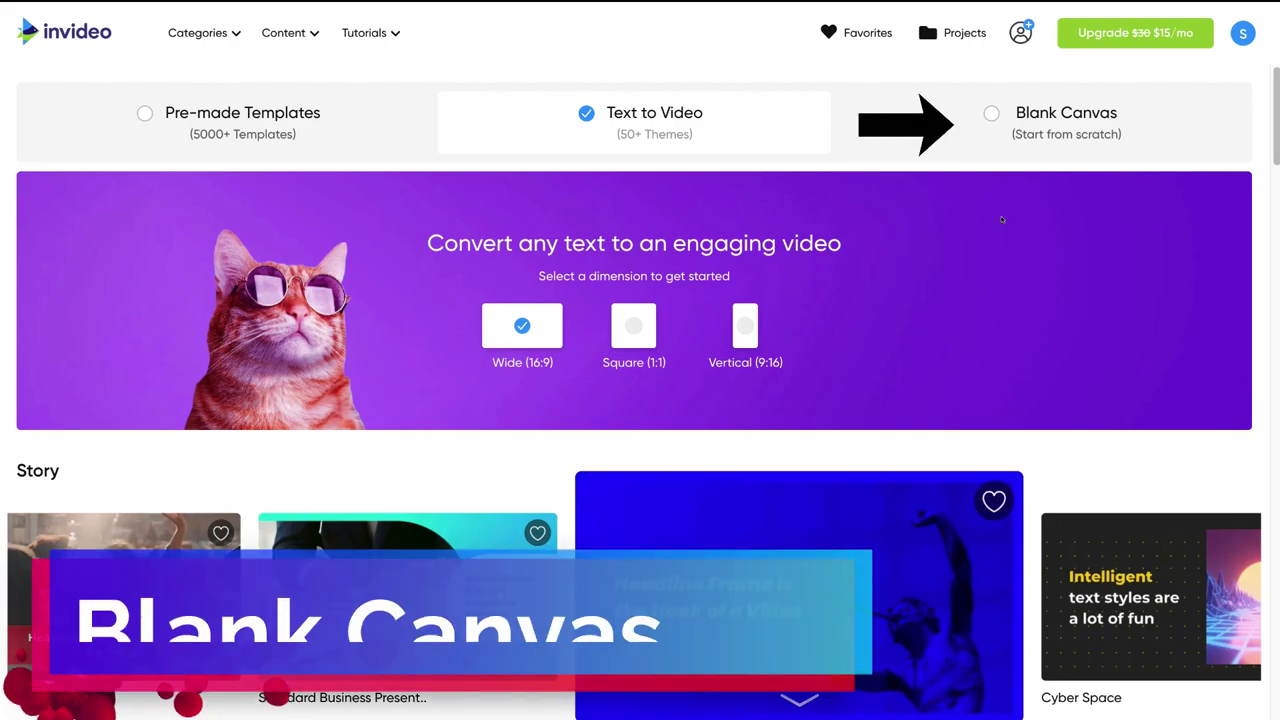
{"action": "left_click", "coordinate": [971, 123]}
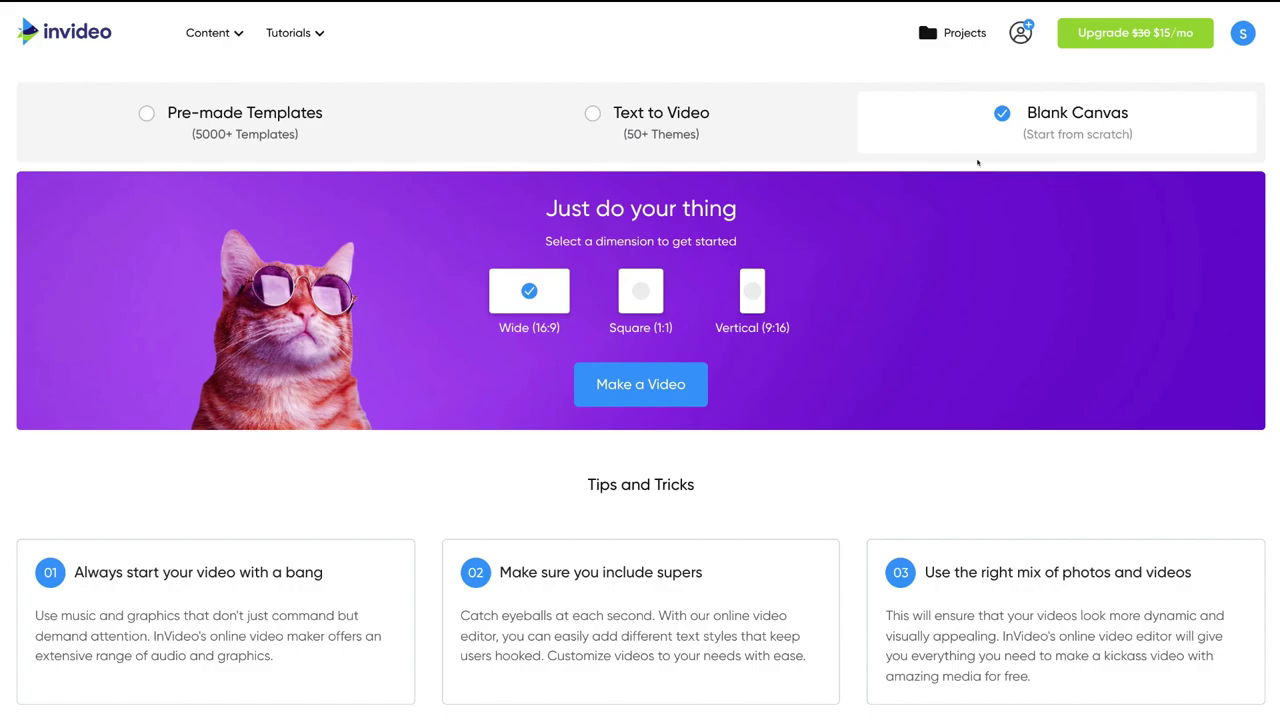
{"action": "left_click", "coordinate": [352, 119]}
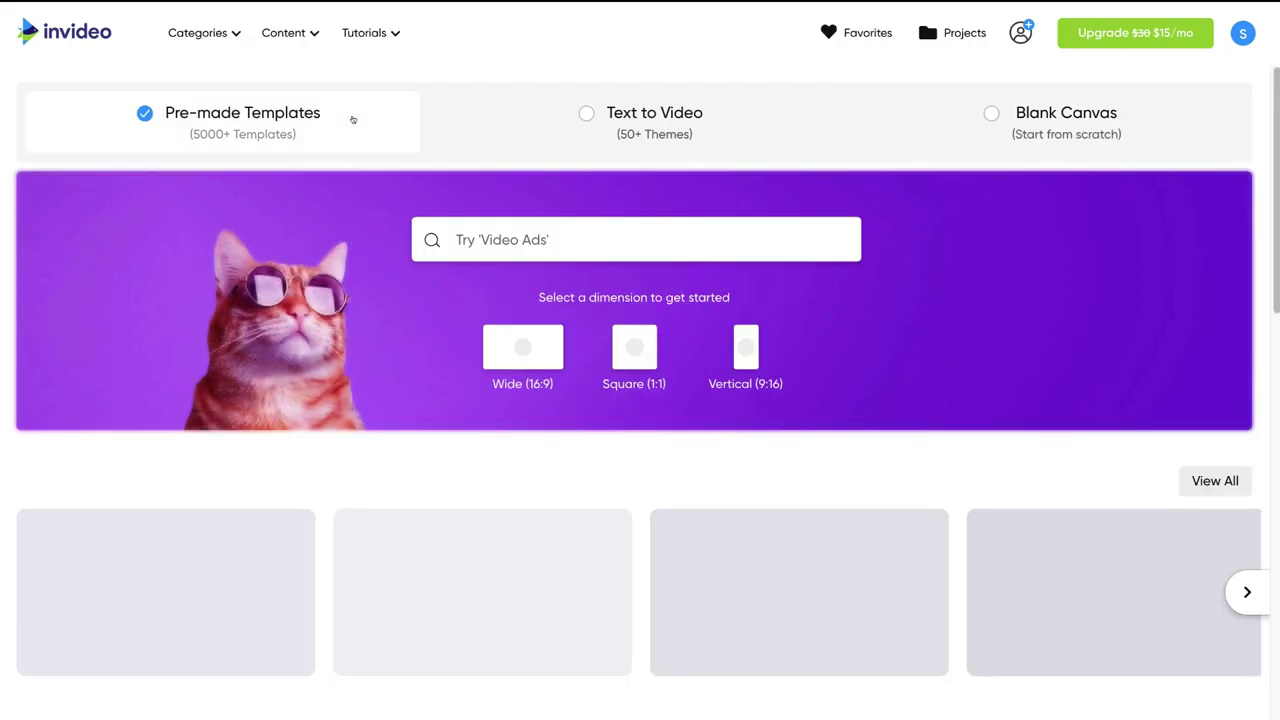
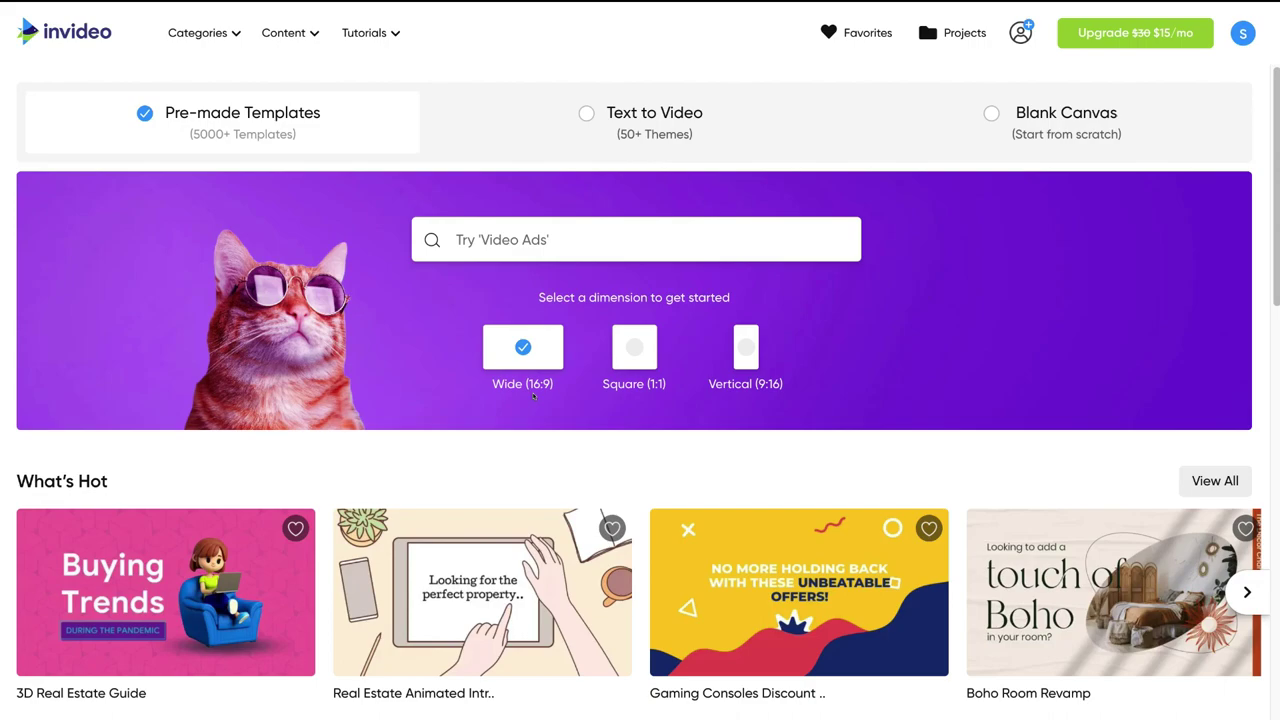
- Preview the pre-made templates in Square (1:1) and Vertical (9:16), and switch back to Wide (16:9)
{"action": "left_click", "coordinate": [635, 346]}
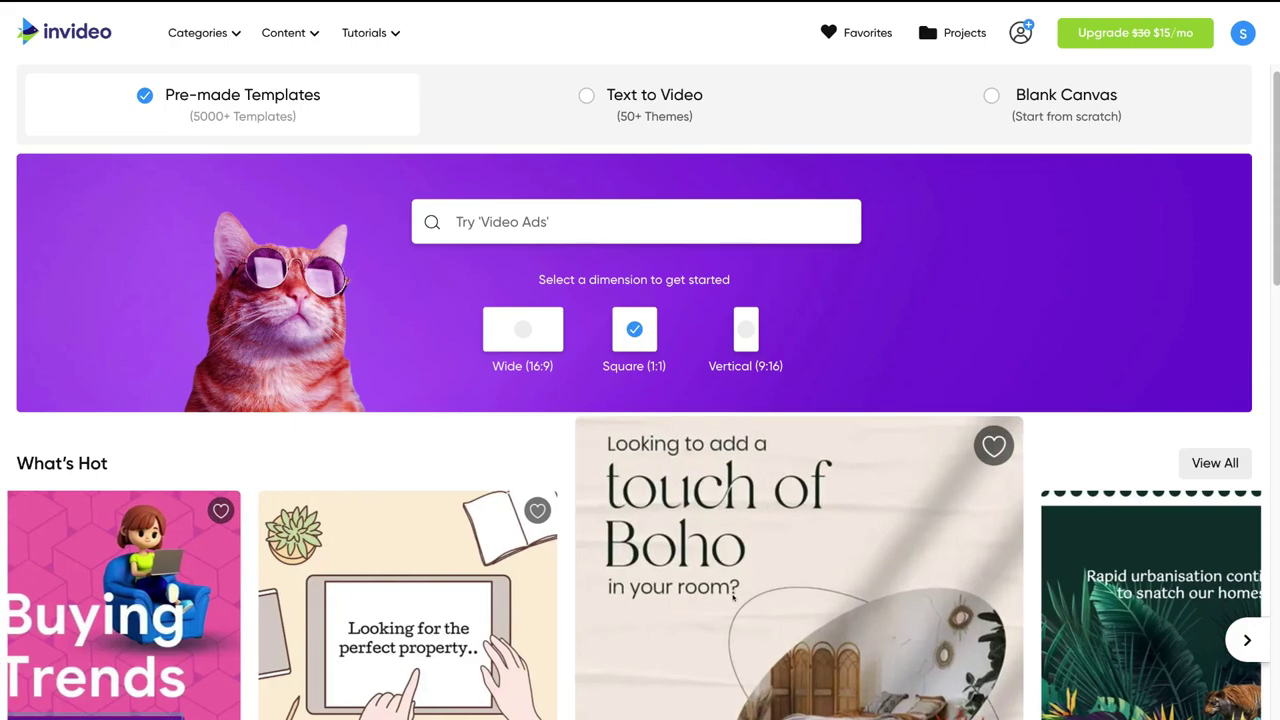
{"action": "mouse_move", "coordinate": [507, 598]}
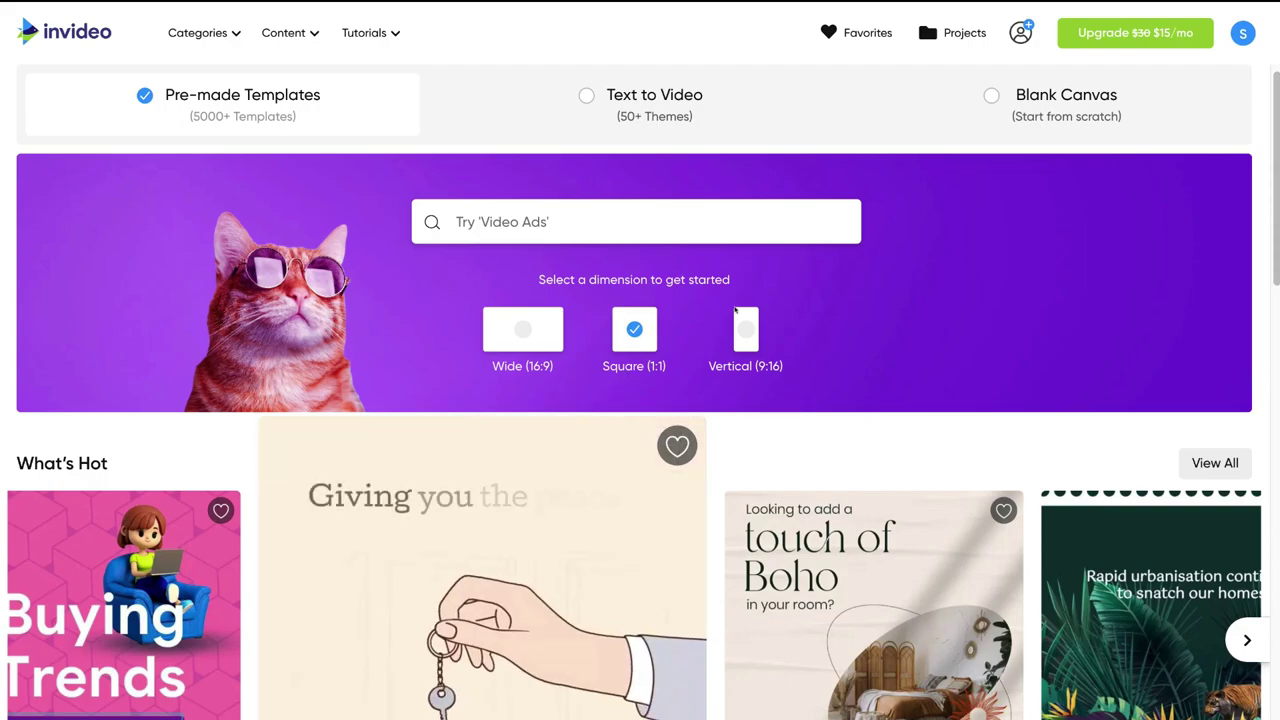
{"action": "left_click", "coordinate": [745, 332]}
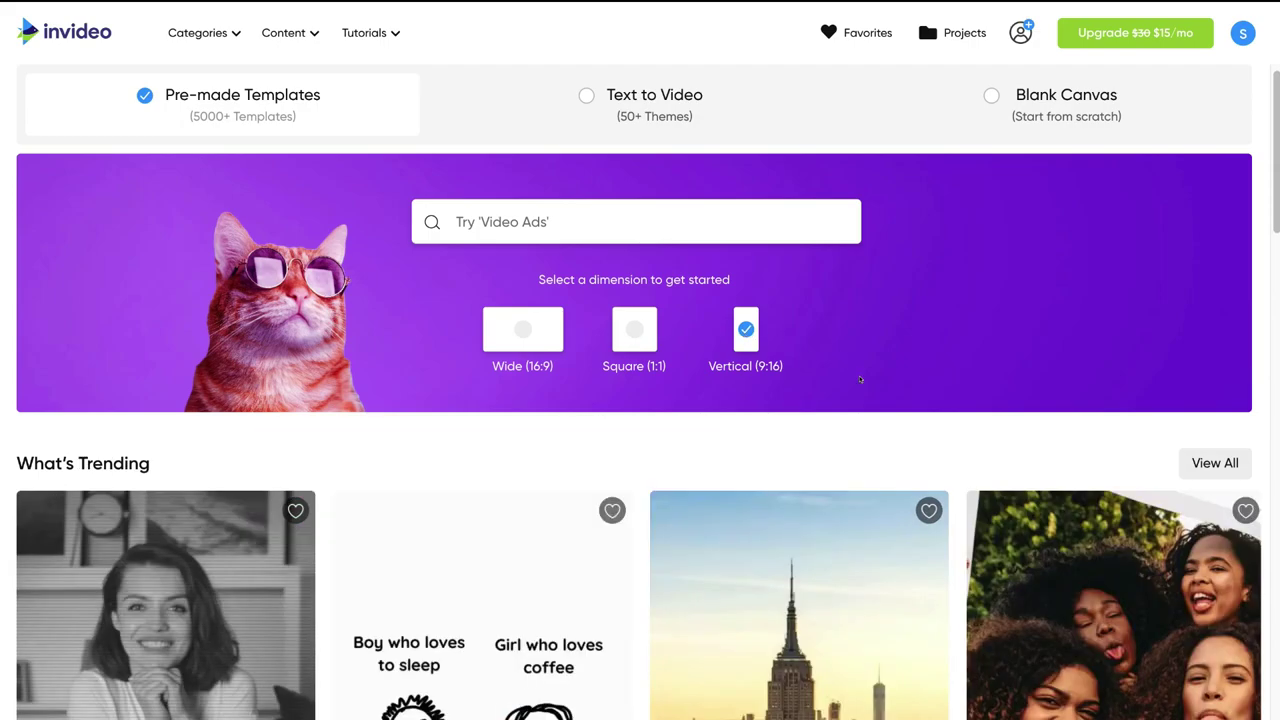
{"action": "scroll", "coordinate": [576, 383], "scroll_direction": "down", "scroll_amount": 2}
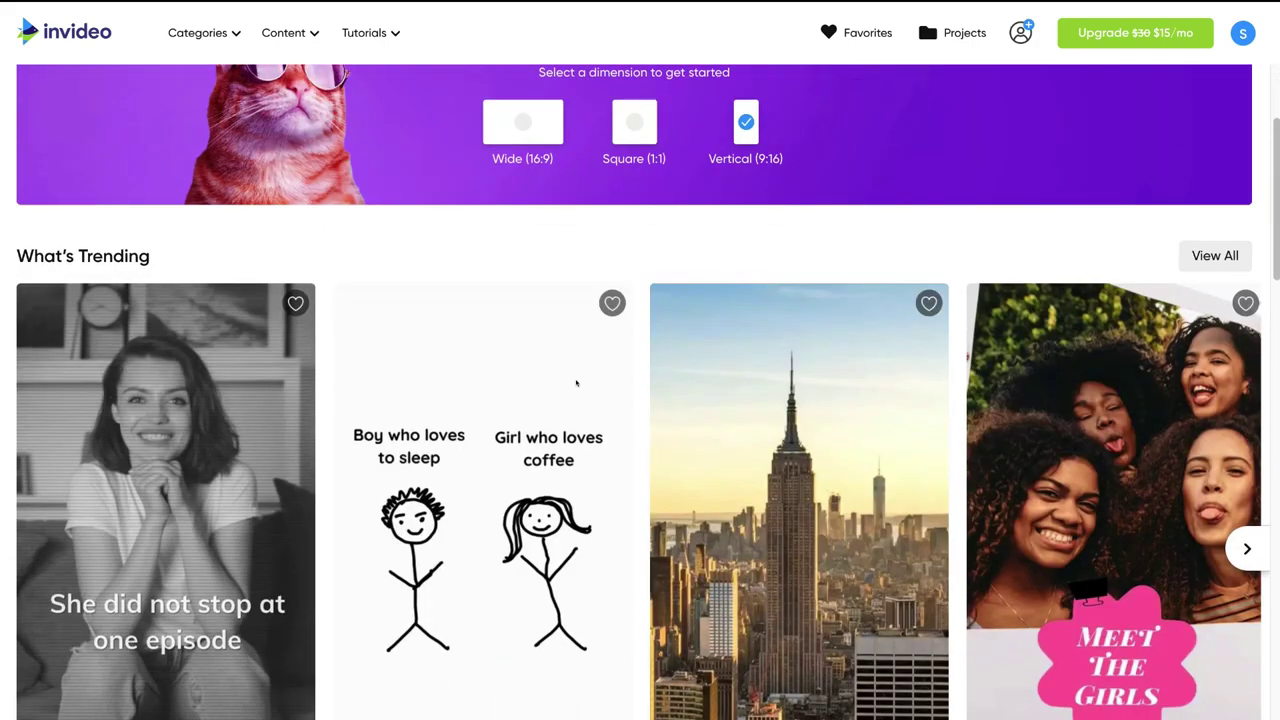
{"action": "scroll", "coordinate": [576, 383], "scroll_direction": "down", "scroll_amount": 1}
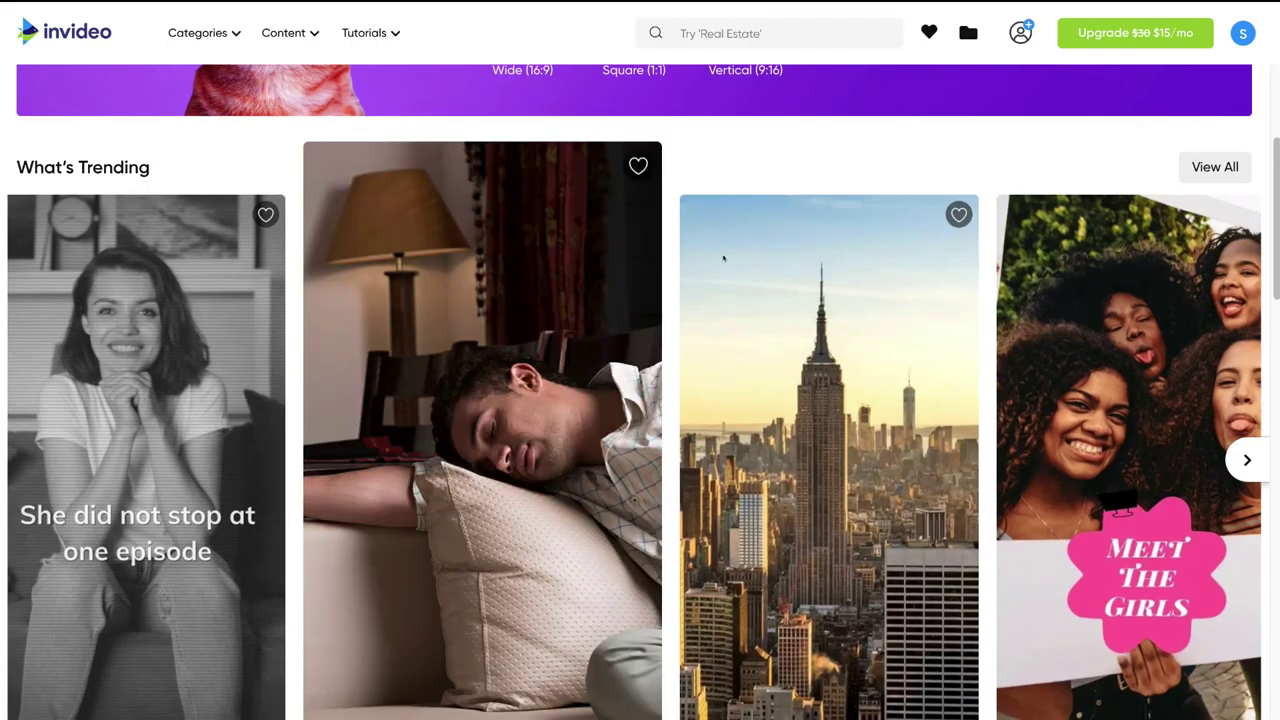
{"action": "scroll", "coordinate": [743, 333], "scroll_direction": "up", "scroll_amount": 4}
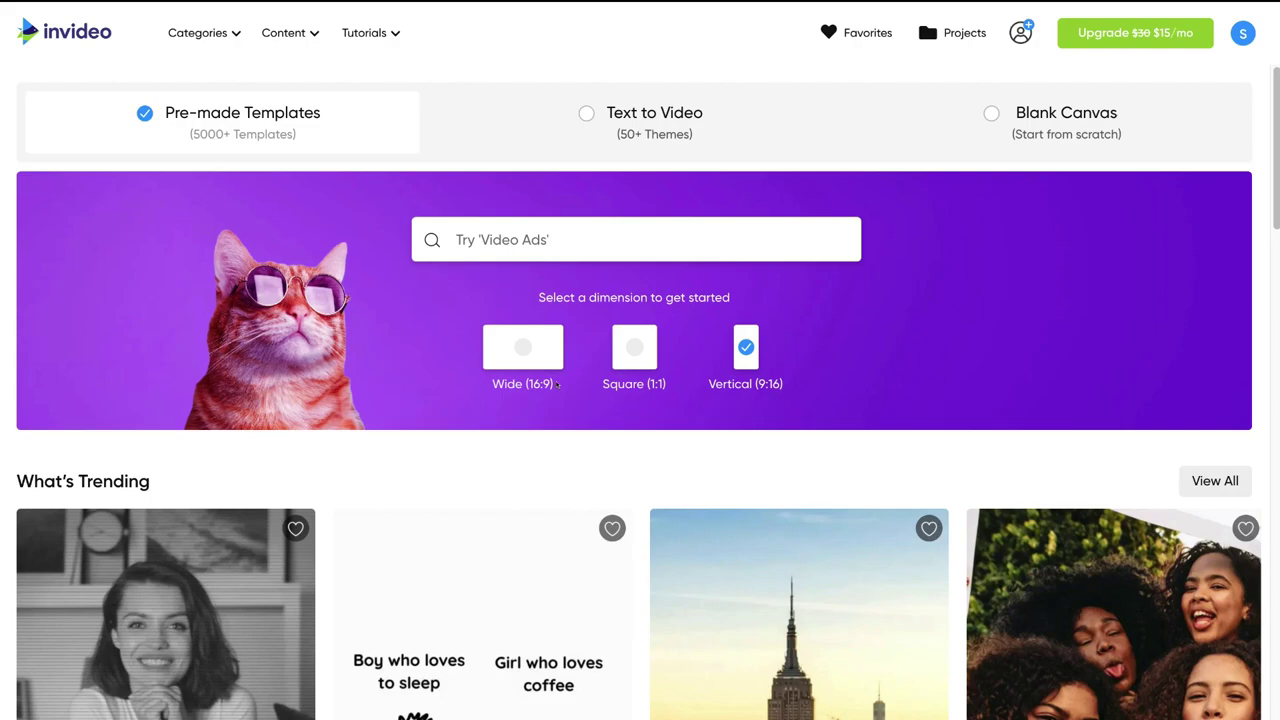
{"action": "left_click", "coordinate": [523, 344]}
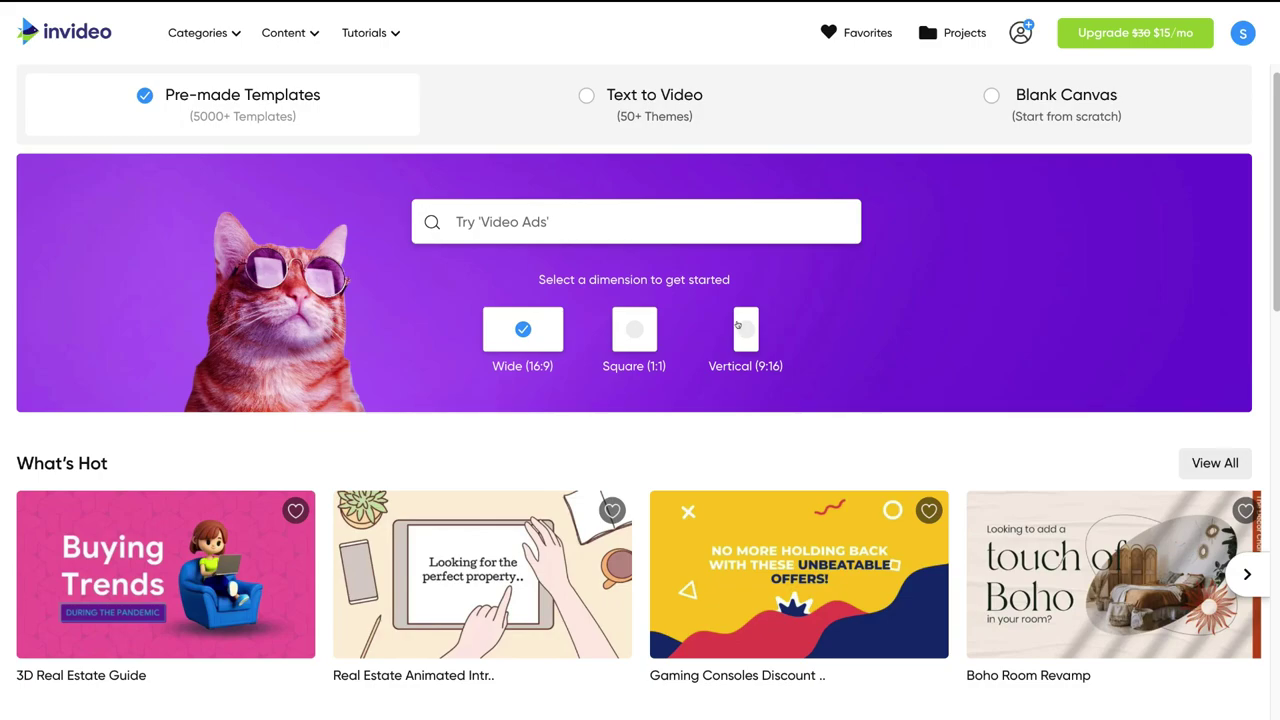
- Search the pre-made templates for "yoga" and open the details of the Yoga For Beginners template
{"action": "left_click", "coordinate": [458, 220]}
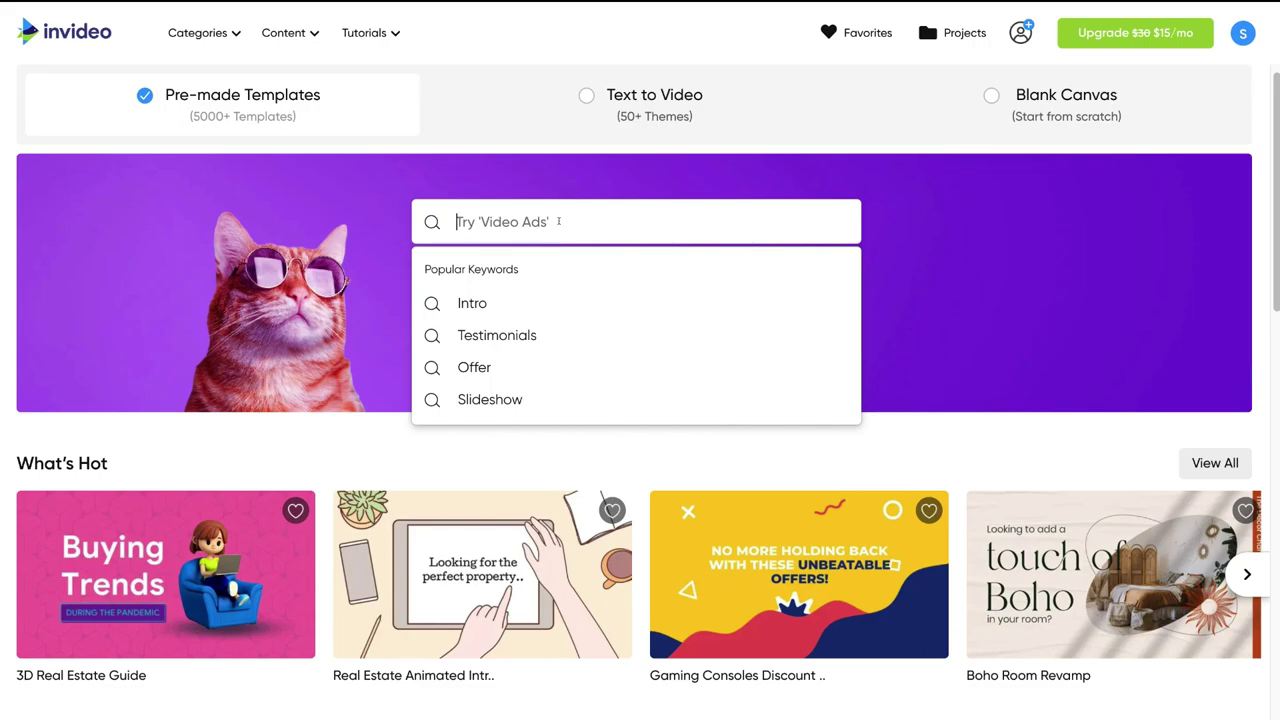
{"action": "type", "text": "yoga"}
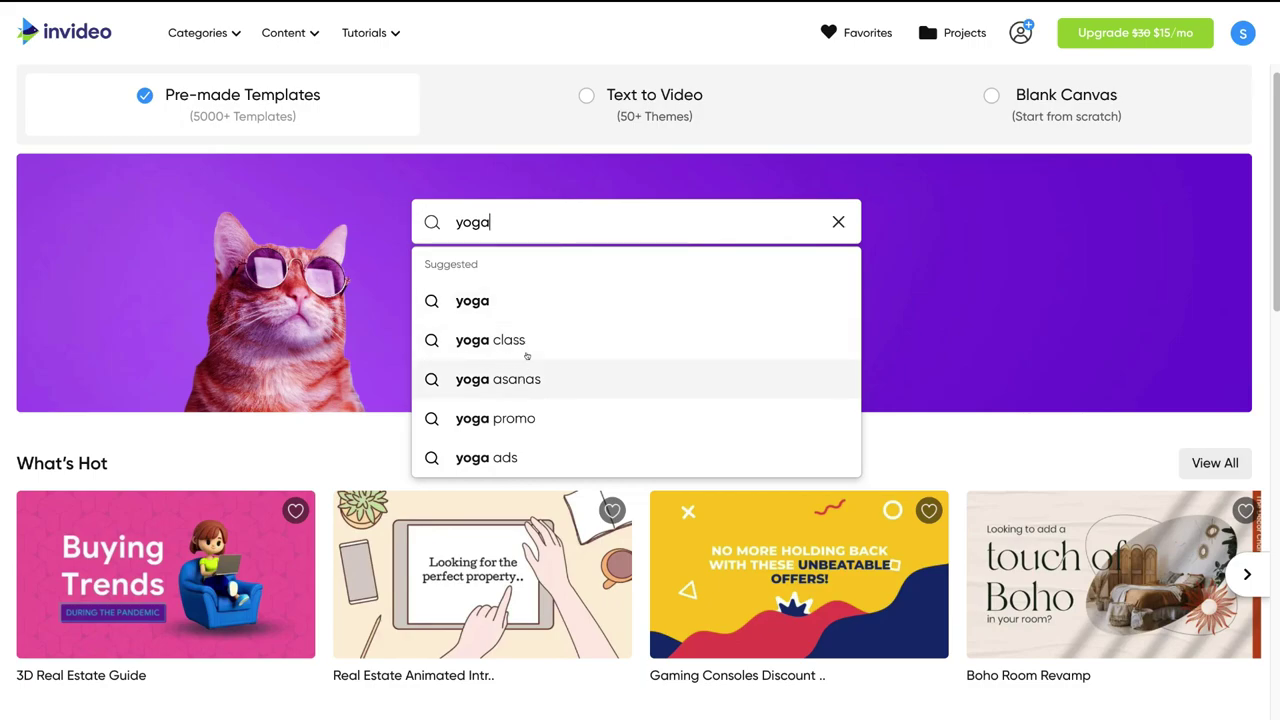
{"action": "left_click", "coordinate": [507, 296]}
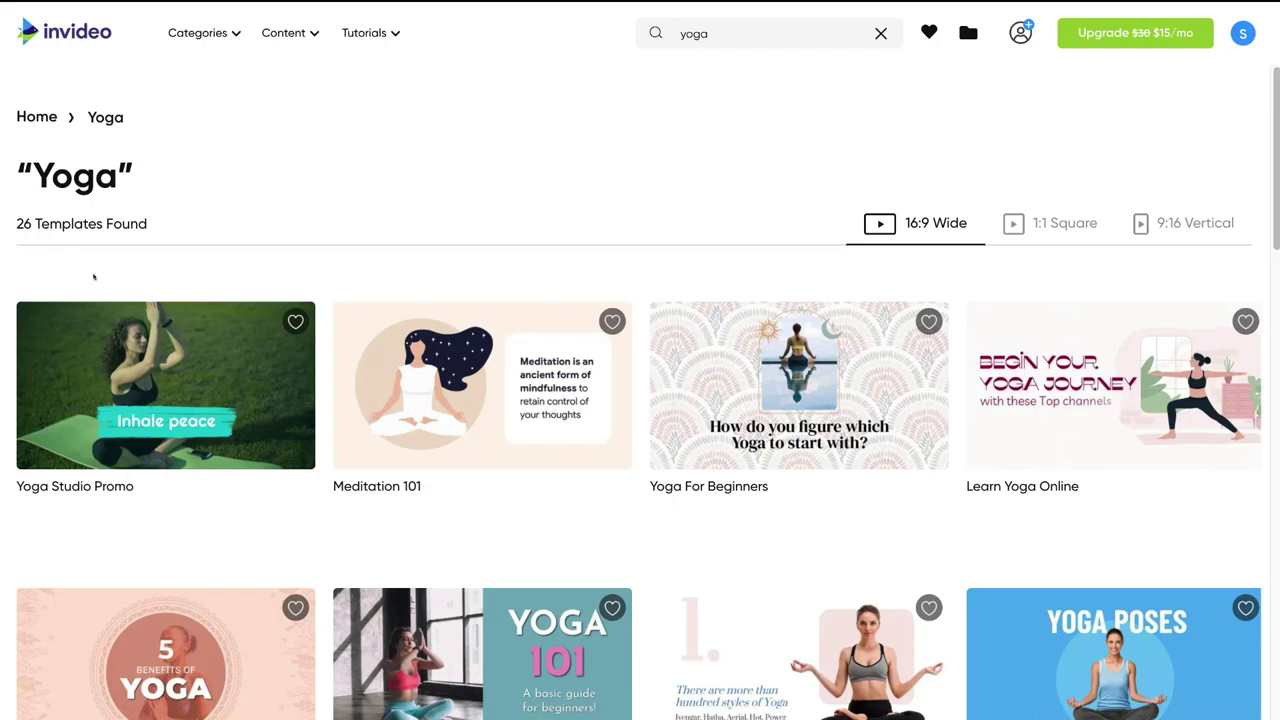
{"action": "mouse_move", "coordinate": [254, 364]}
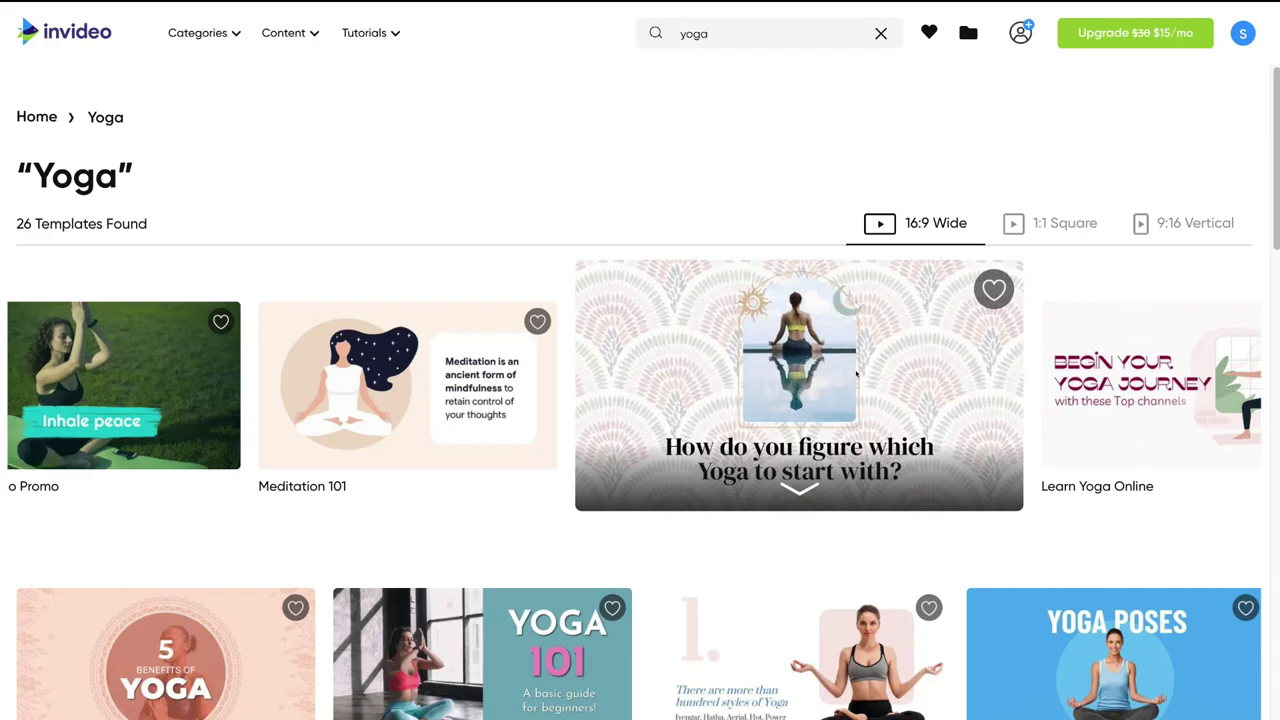
{"action": "left_click", "coordinate": [856, 374]}
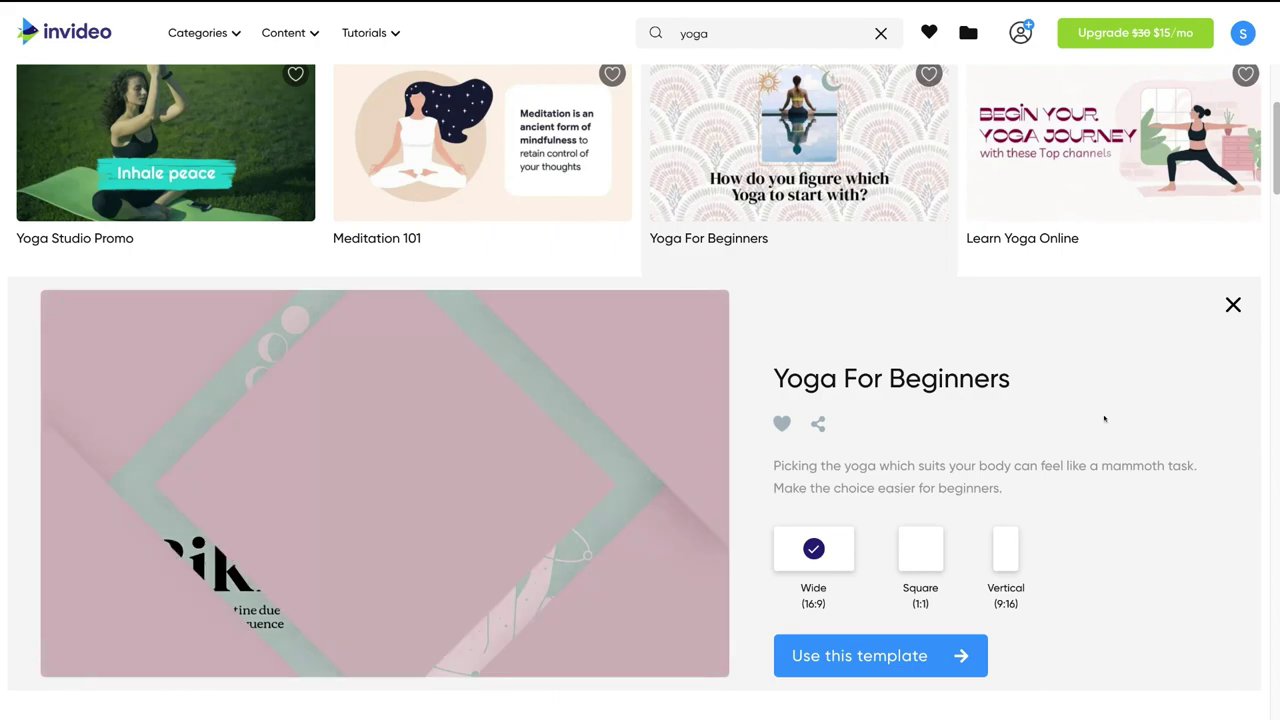
- Show the yoga templates in 1:1 Square and 9:16 Vertical format, and browse the vertical designs
{"action": "scroll", "coordinate": [1028, 234], "scroll_direction": "up", "scroll_amount": 3}
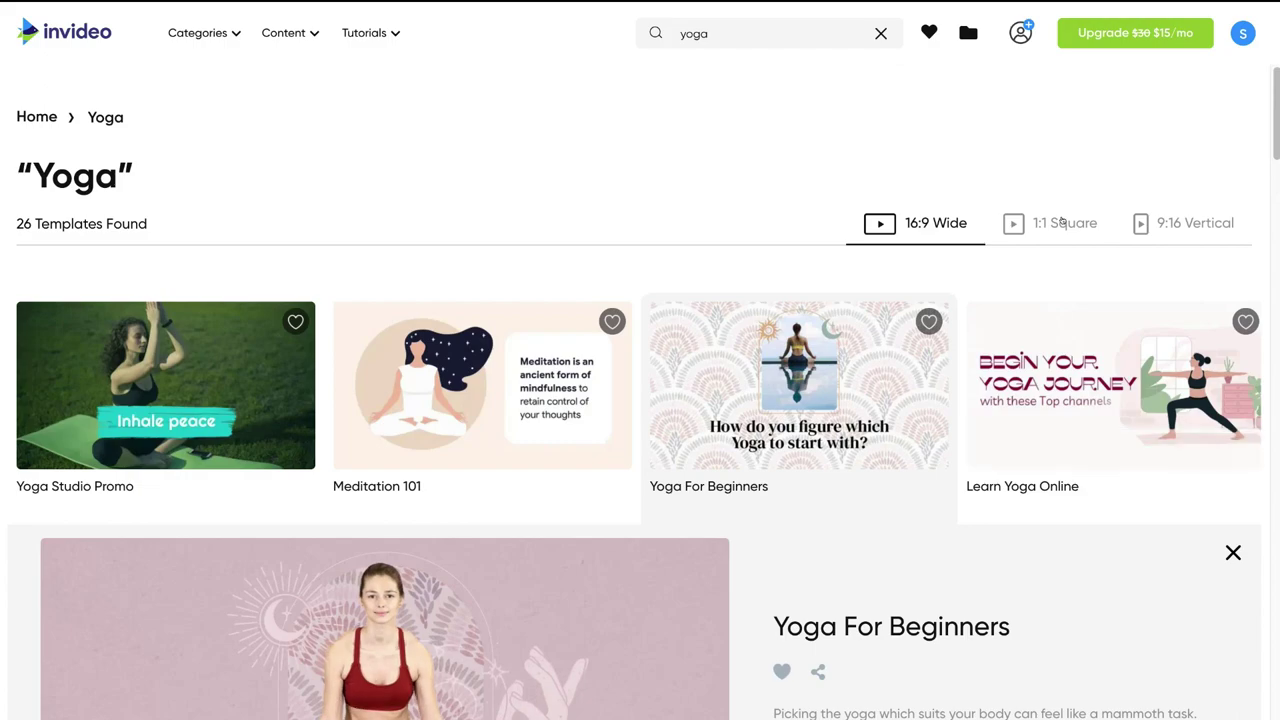
{"action": "left_click", "coordinate": [1060, 224]}
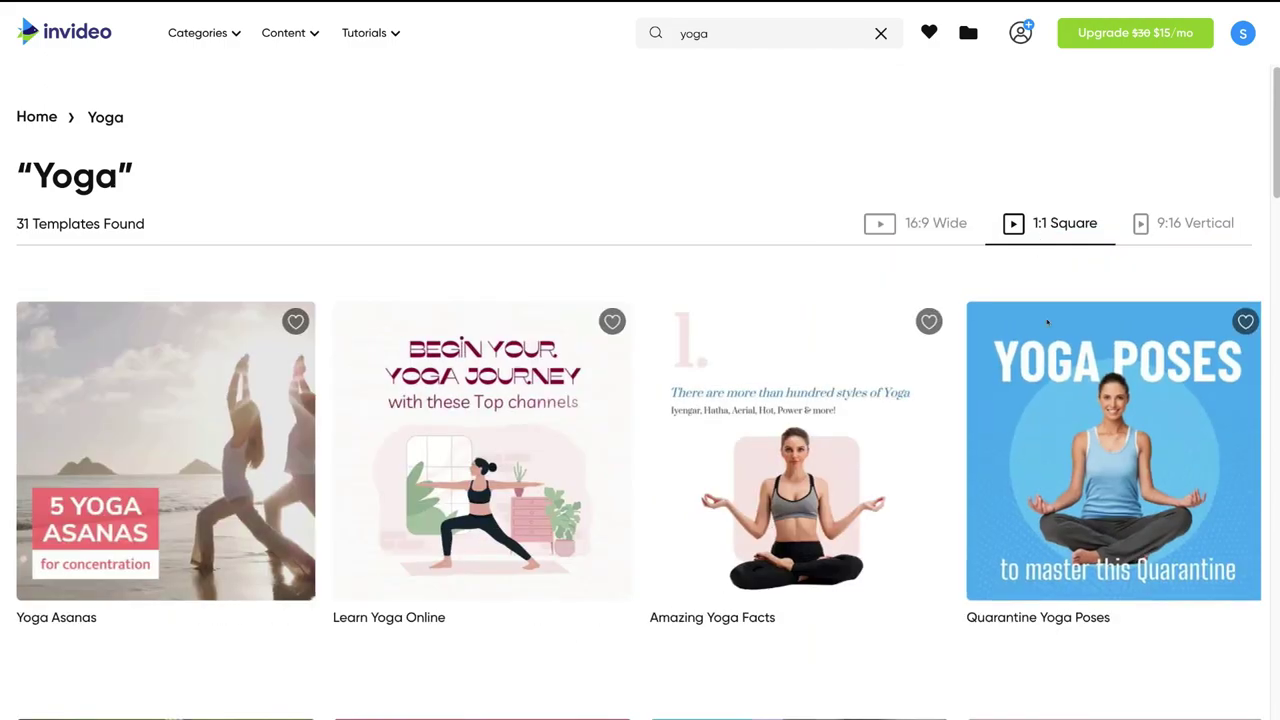
{"action": "mouse_move", "coordinate": [1092, 410]}
{"action": "left_click", "coordinate": [1171, 219]}
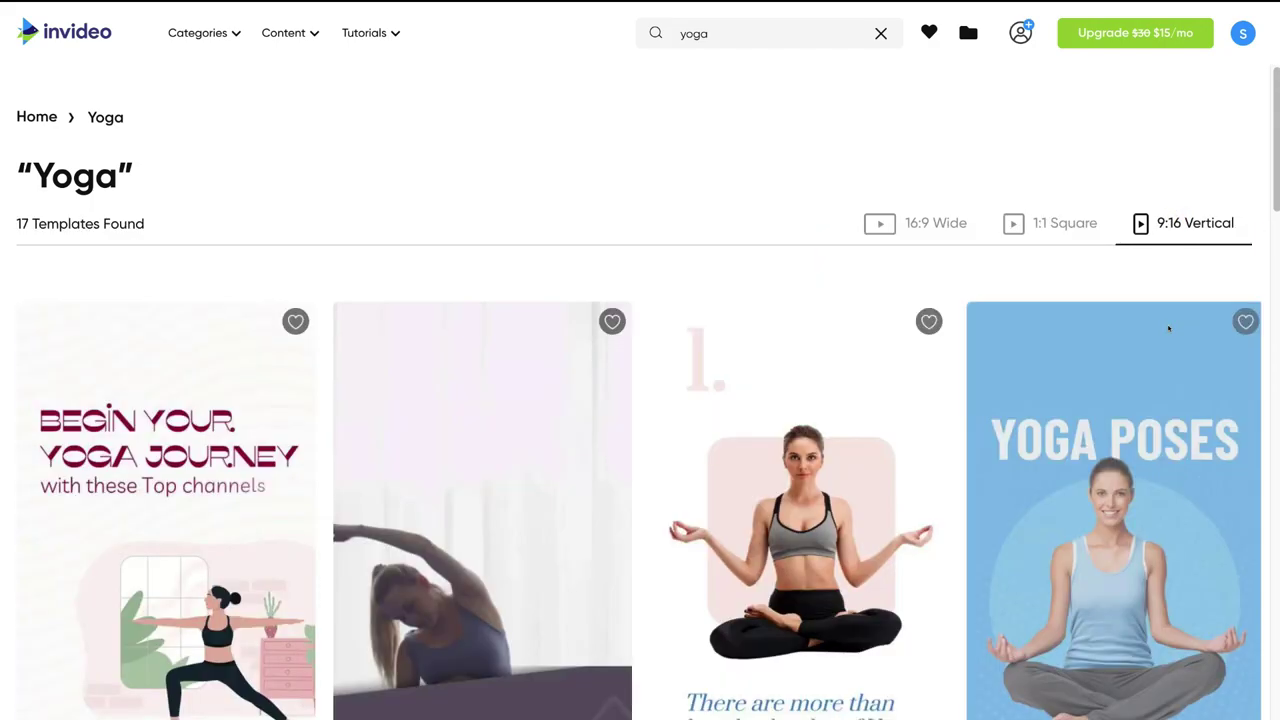
{"action": "scroll", "coordinate": [880, 415], "scroll_direction": "down", "scroll_amount": 5}
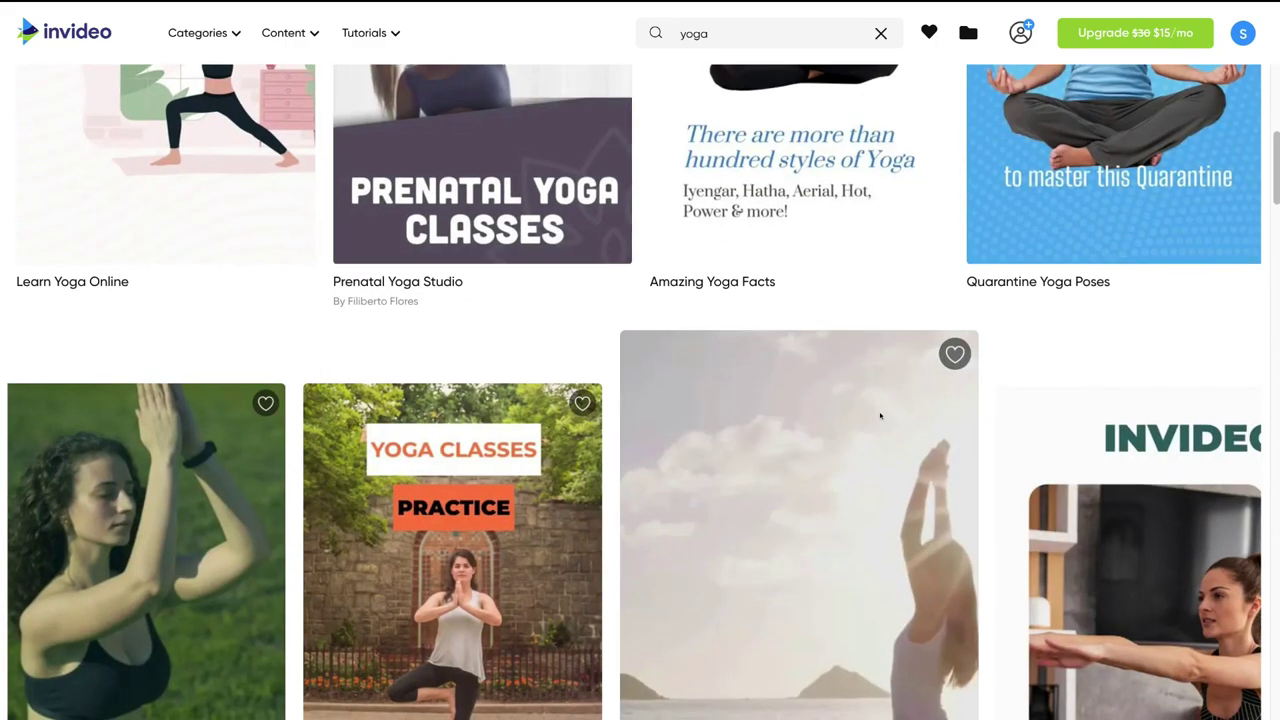
{"action": "scroll", "coordinate": [880, 415], "scroll_direction": "down", "scroll_amount": 3}
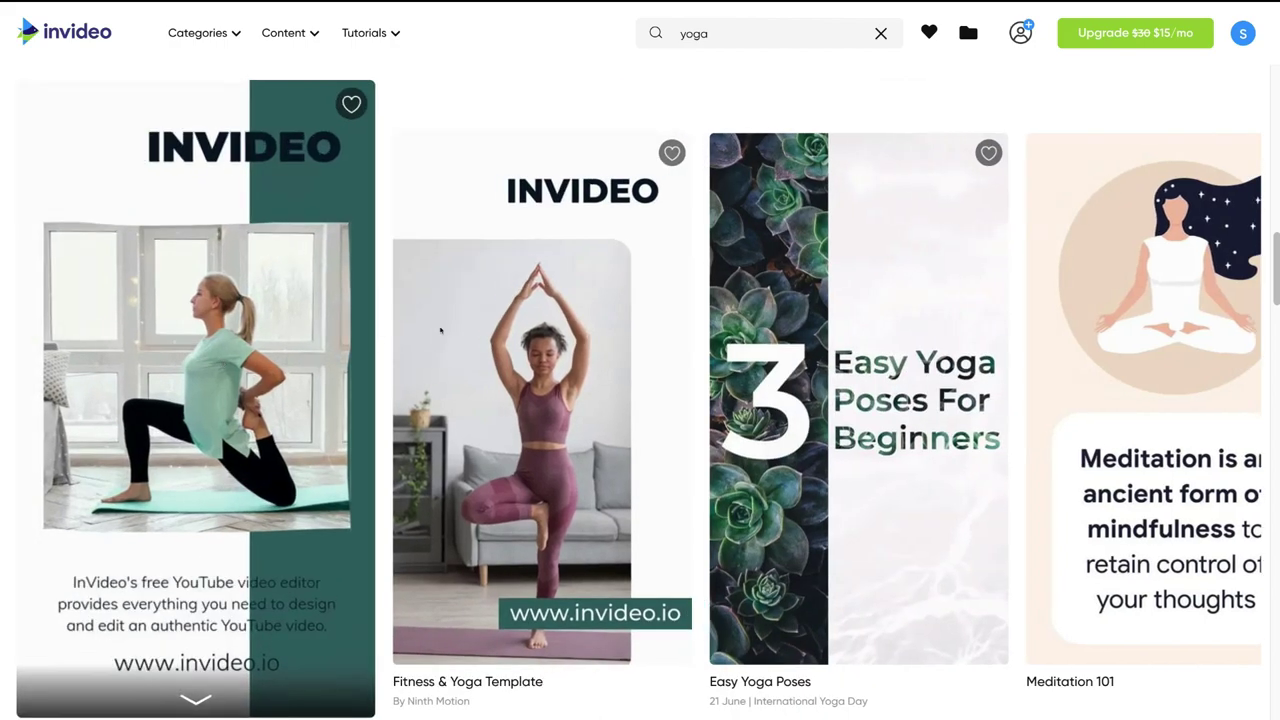
- Search the templates for "real estate video" and show them in 16:9 Wide format
{"action": "scroll", "coordinate": [440, 330], "scroll_direction": "up", "scroll_amount": 5}
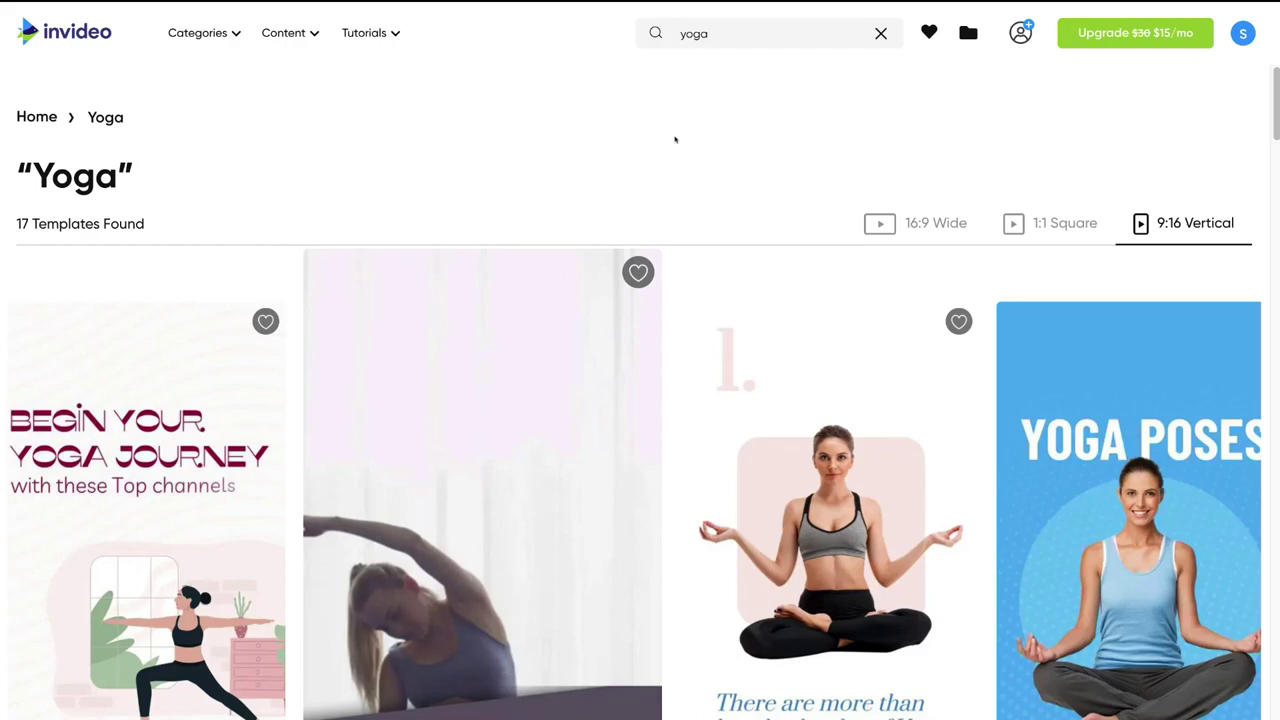
{"action": "left_click", "coordinate": [723, 24]}
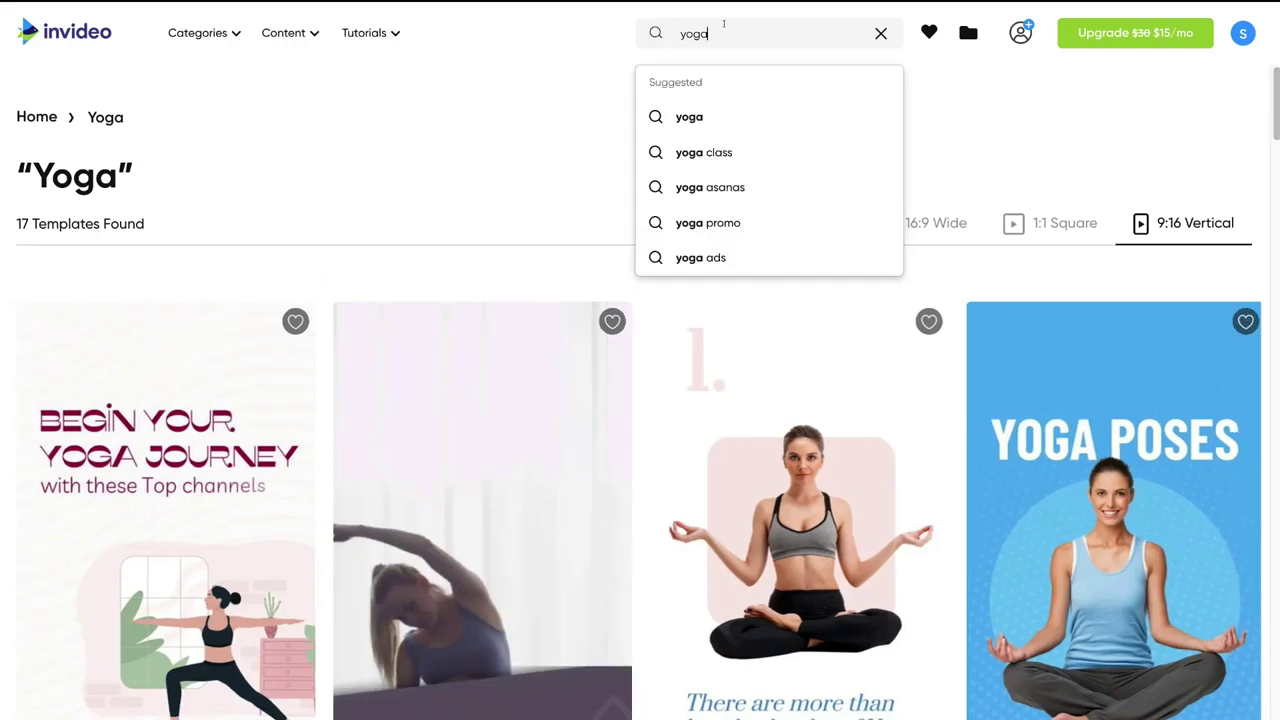
{"action": "double_click", "coordinate": [724, 27]}
{"action": "type", "text": "real estate"}
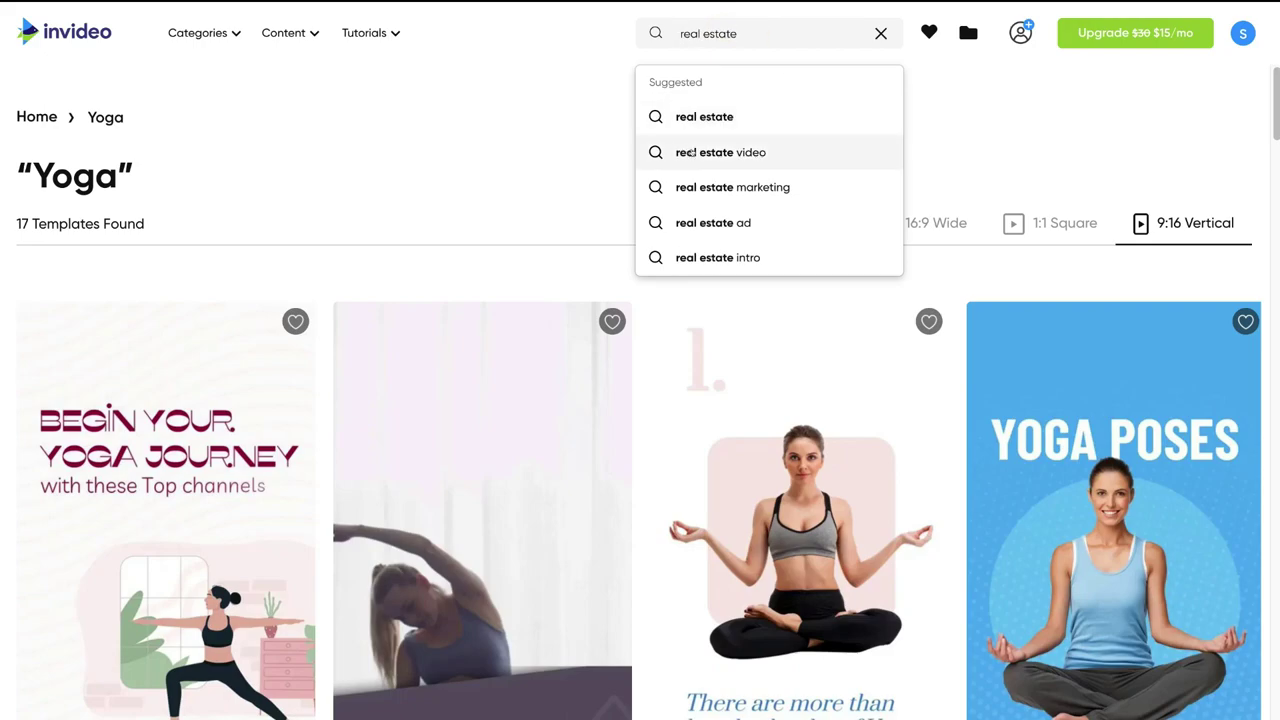
{"action": "left_click", "coordinate": [788, 150]}
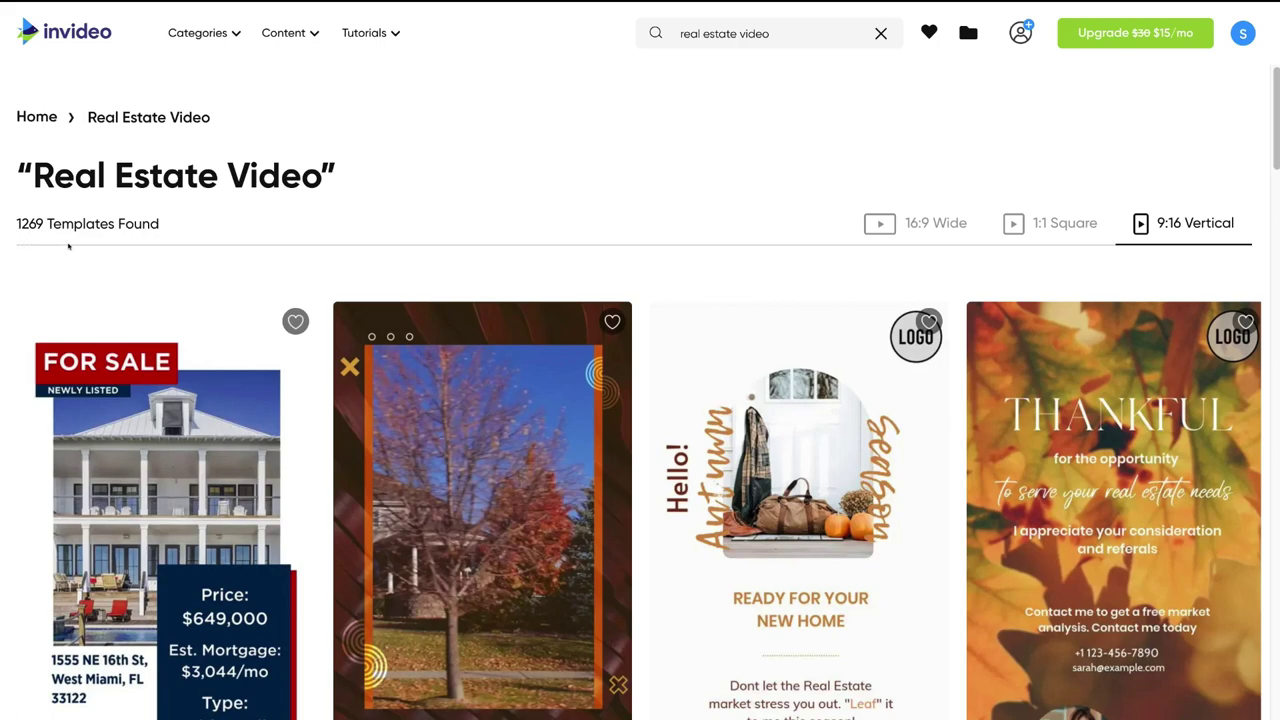
{"action": "left_click", "coordinate": [918, 225]}
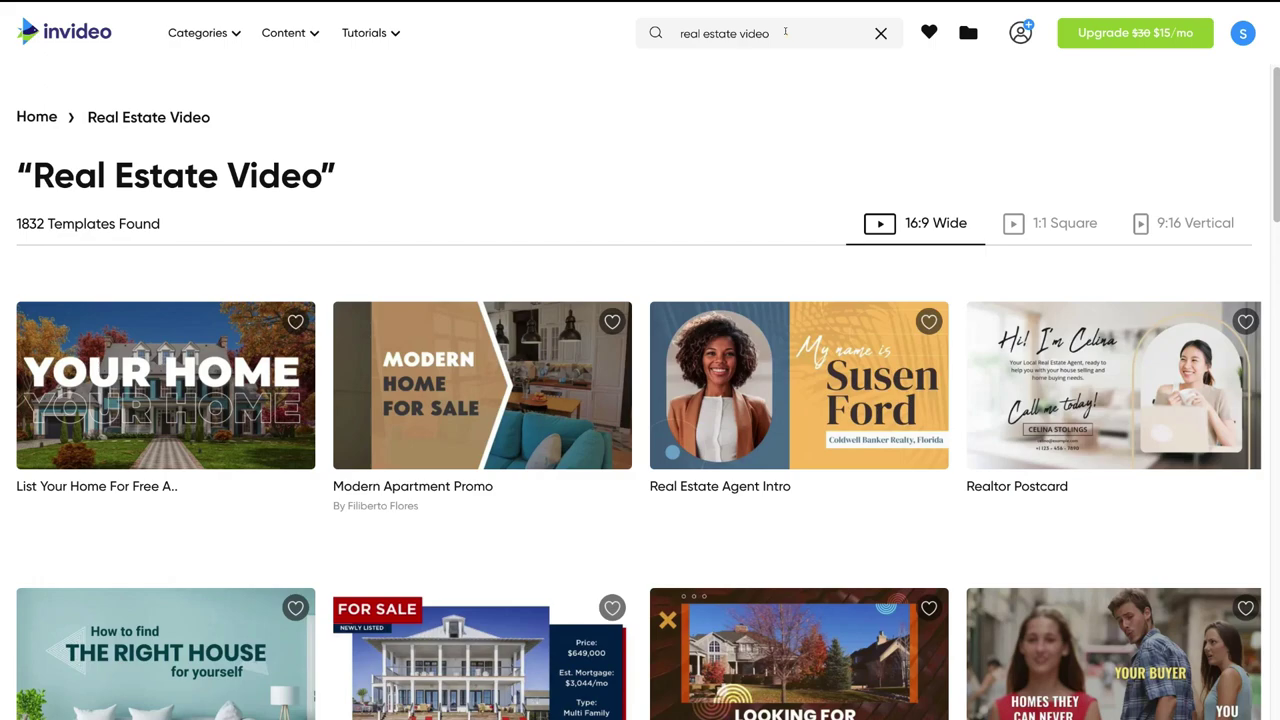
- Search the templates for "gym promo" and browse the wide designs
{"action": "left_click", "coordinate": [785, 33]}
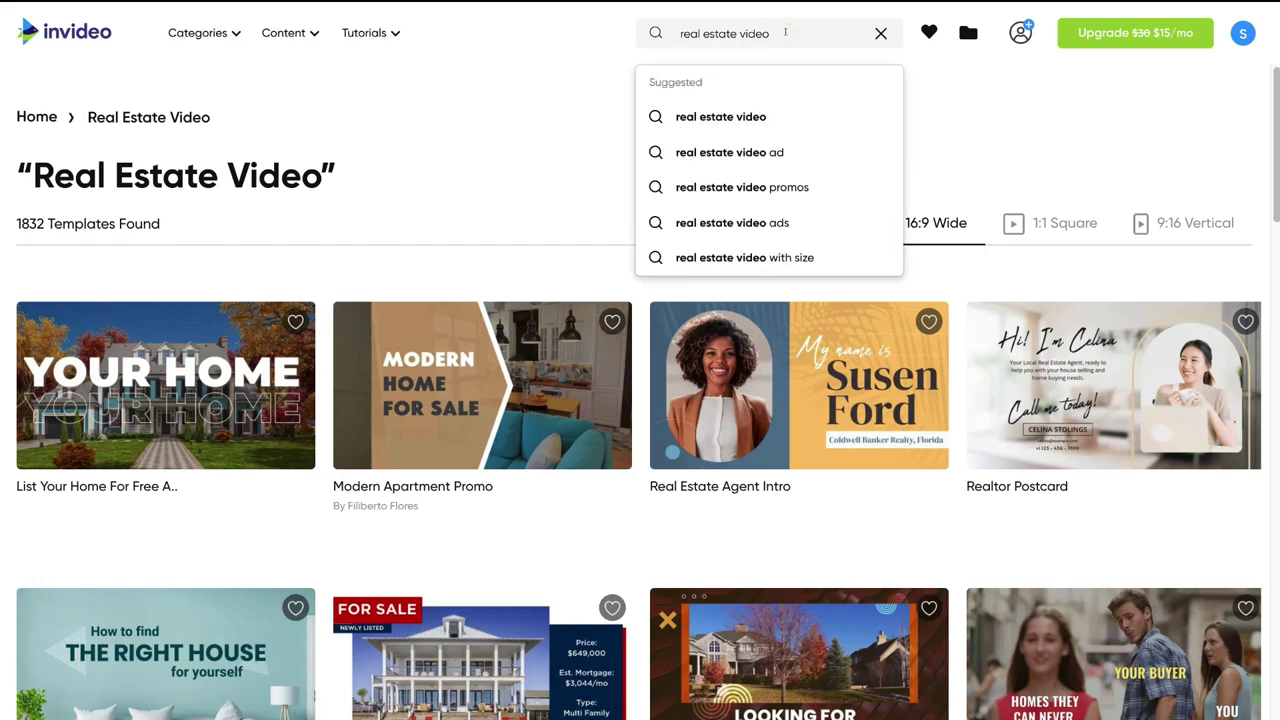
{"action": "key", "text": "ctrl+a"}
{"action": "type", "text": "gym"}
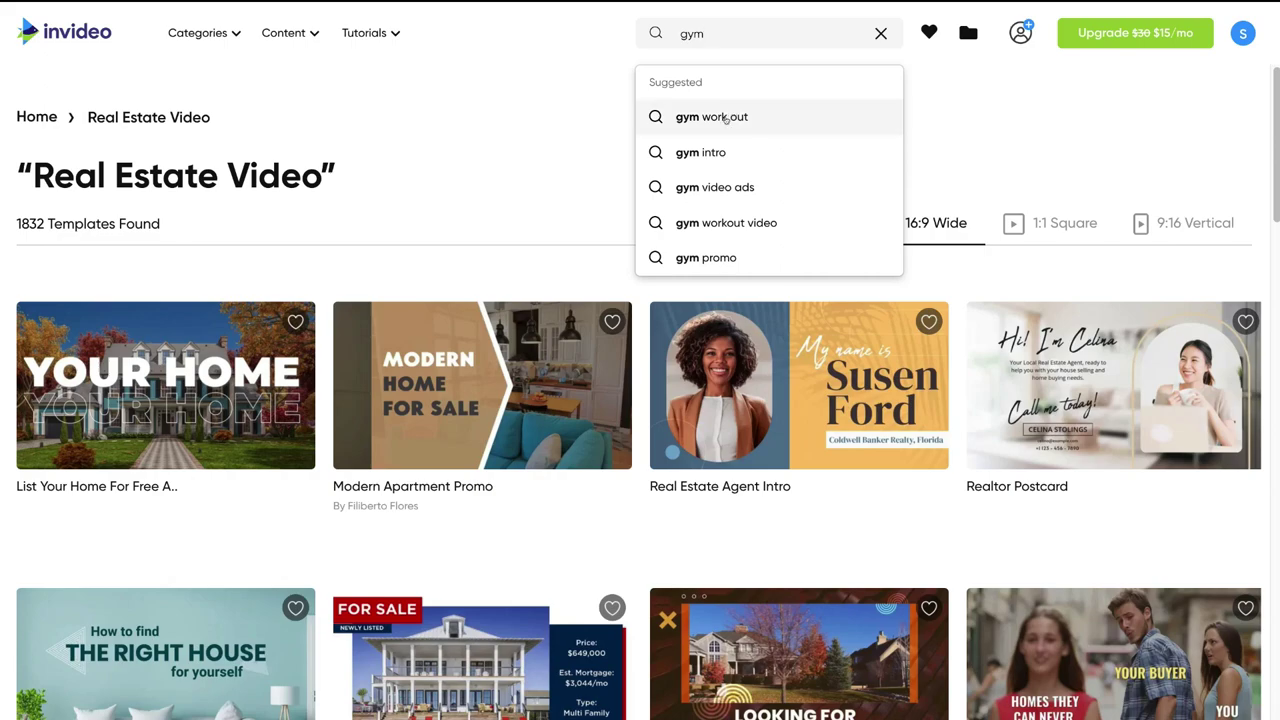
{"action": "left_click", "coordinate": [760, 259]}
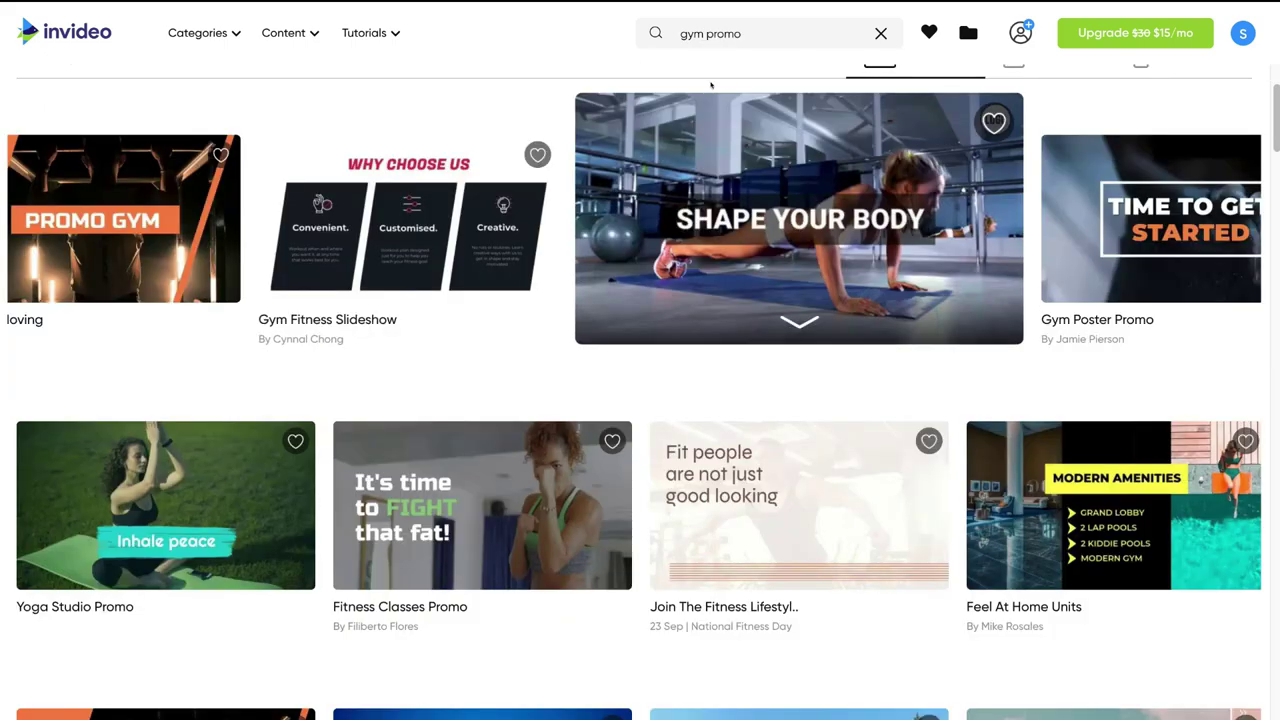
{"action": "scroll", "coordinate": [711, 85], "scroll_direction": "up", "scroll_amount": 2}
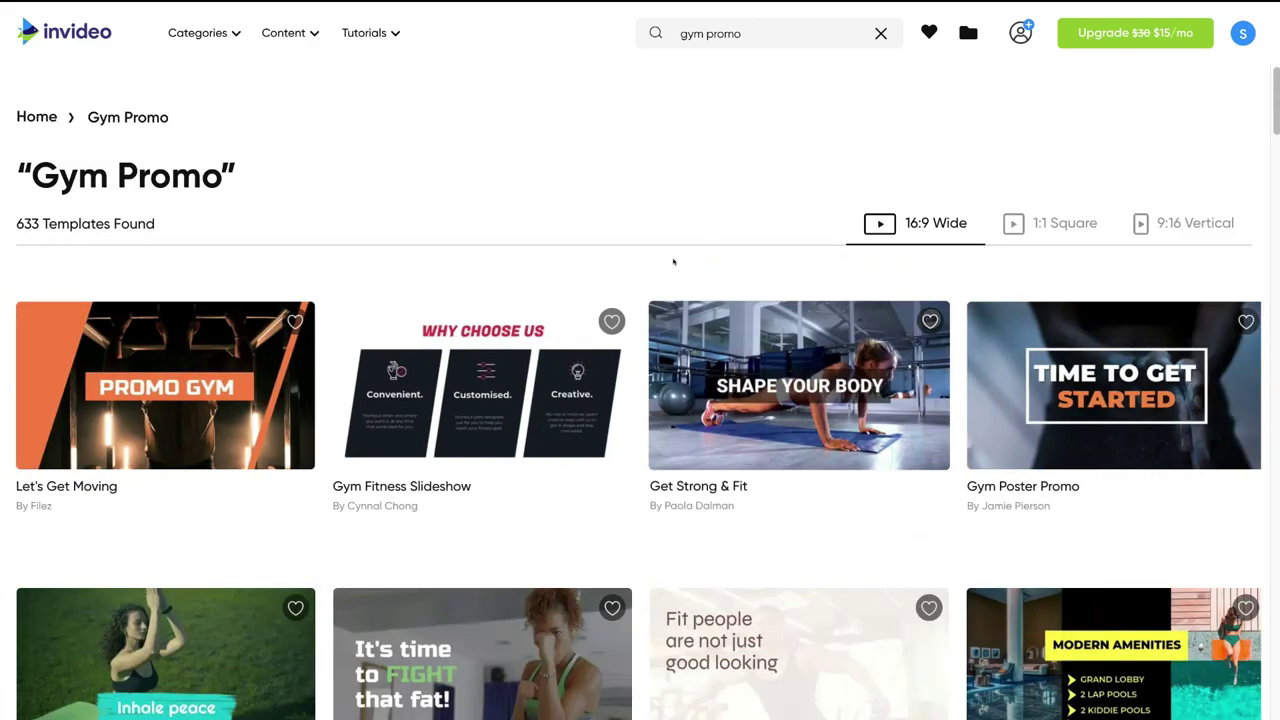
{"action": "scroll", "coordinate": [673, 262], "scroll_direction": "down", "scroll_amount": 2}
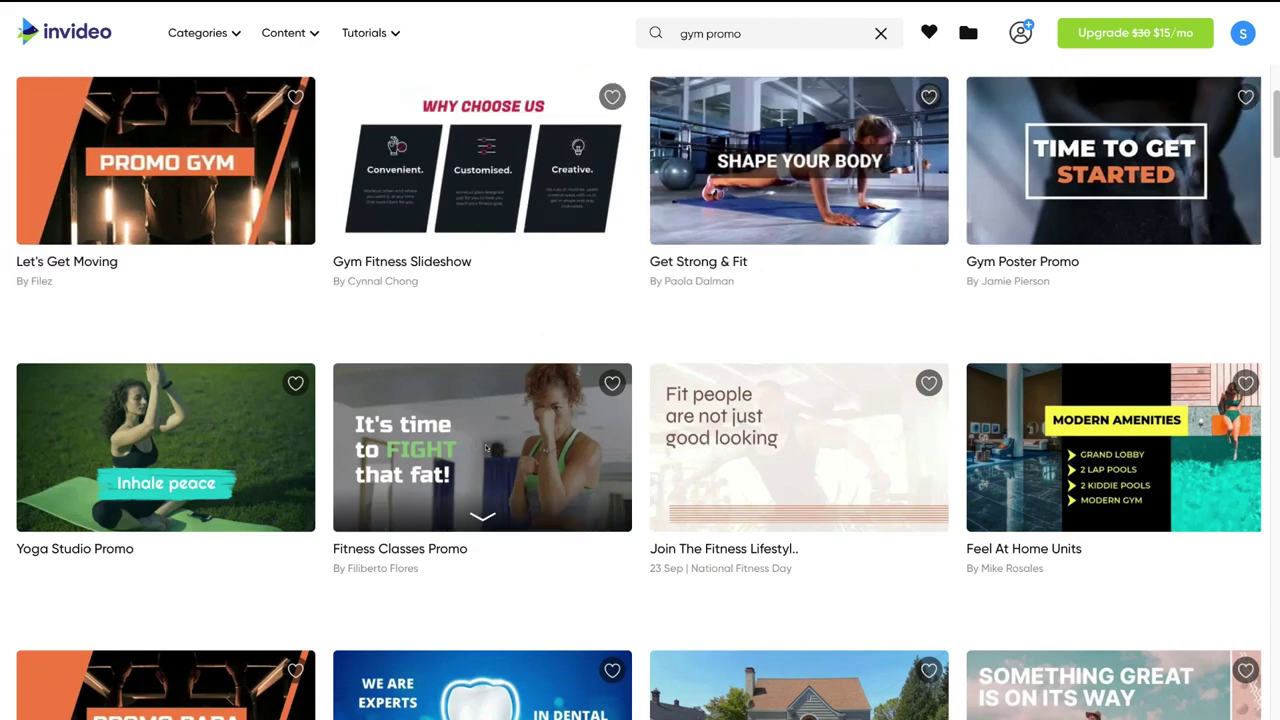
- Preview the Fitness Classes Promo and Gym Fitness Slideshow templates, and start a project from Gym Fitness Slideshow in Wide (16:9)
{"action": "mouse_move", "coordinate": [486, 449]}
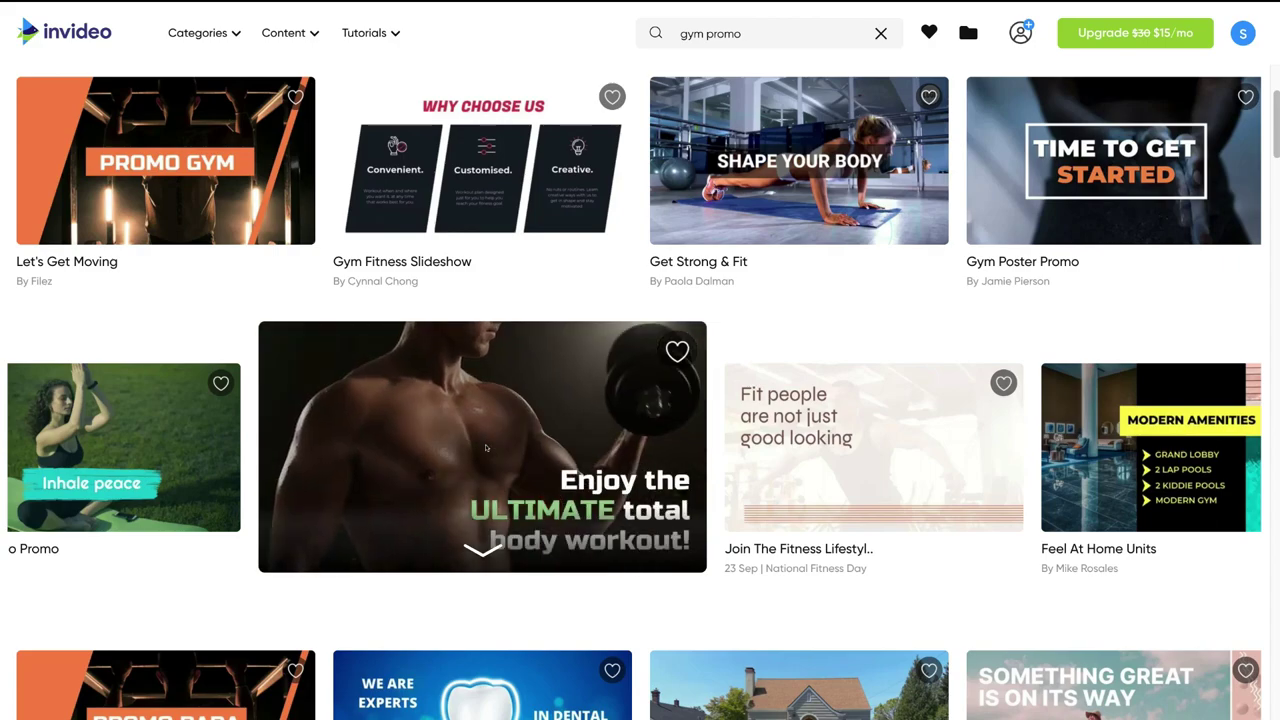
{"action": "mouse_move", "coordinate": [478, 181]}
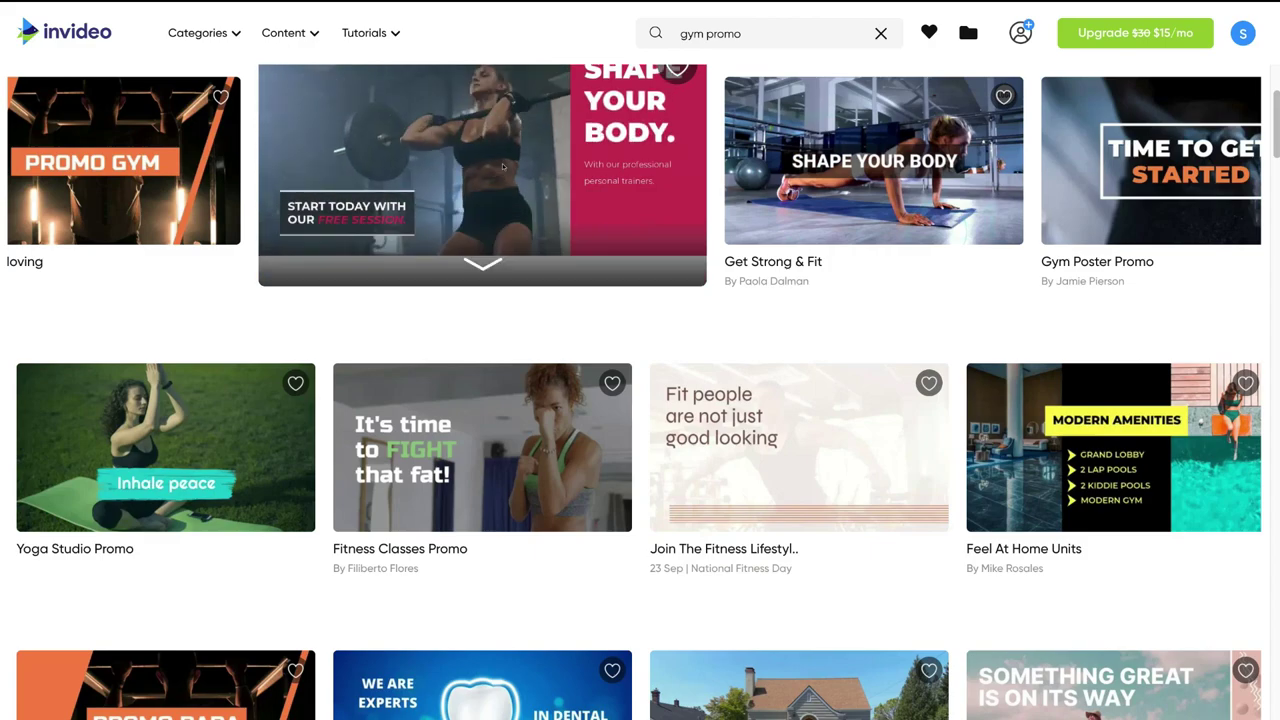
{"action": "left_click", "coordinate": [495, 195]}
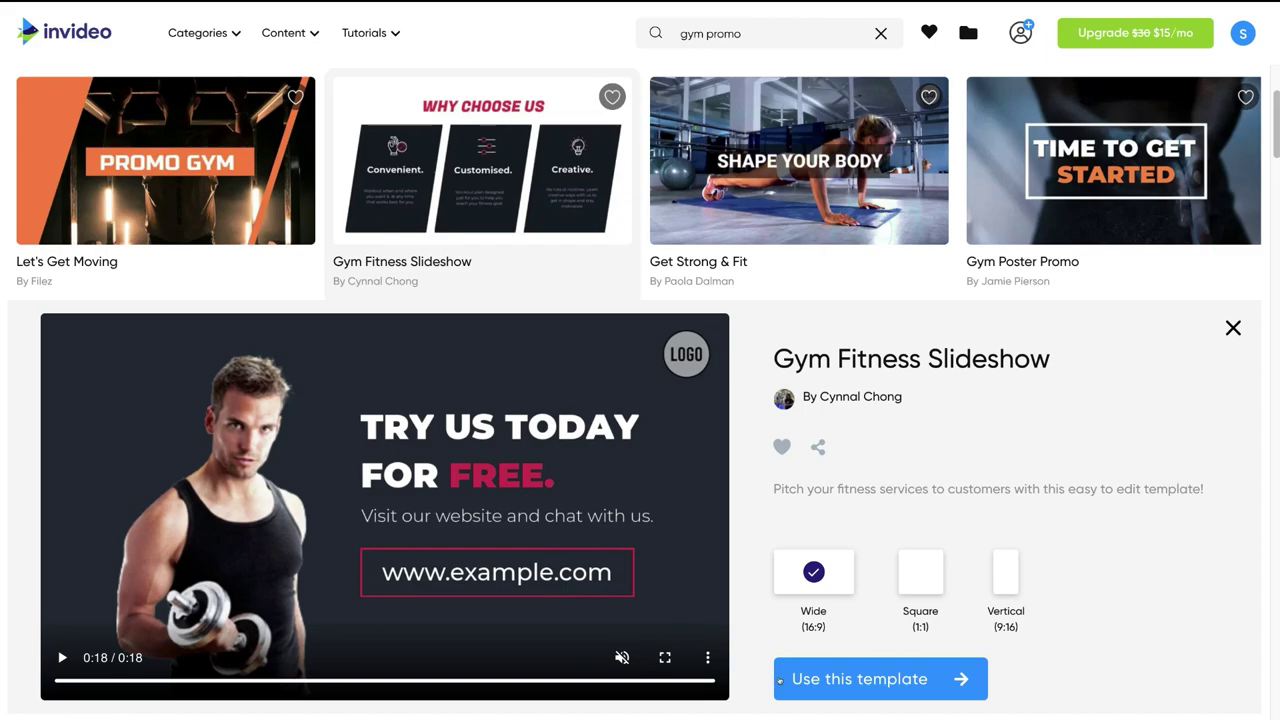
{"action": "left_click", "coordinate": [934, 677]}
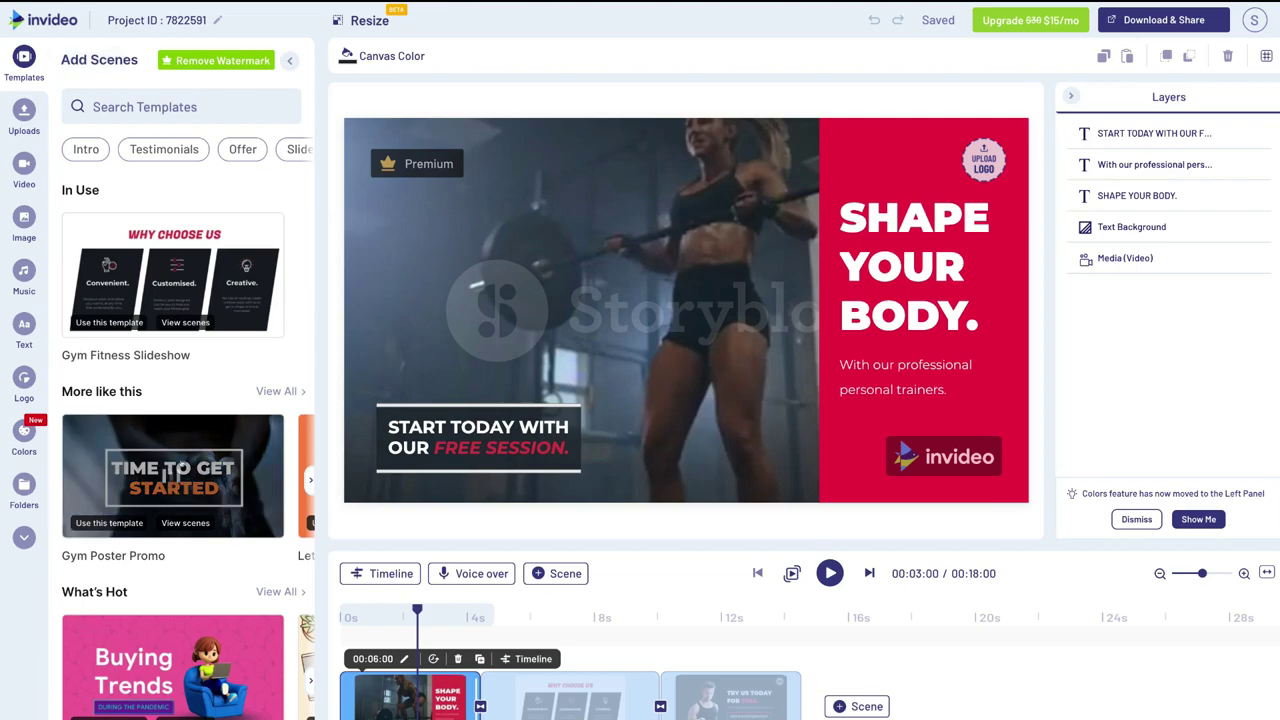
- Open the scenes of the Gym Poster Promo template and look at the options for adding a scene after Scene 03
{"action": "left_click", "coordinate": [191, 460]}
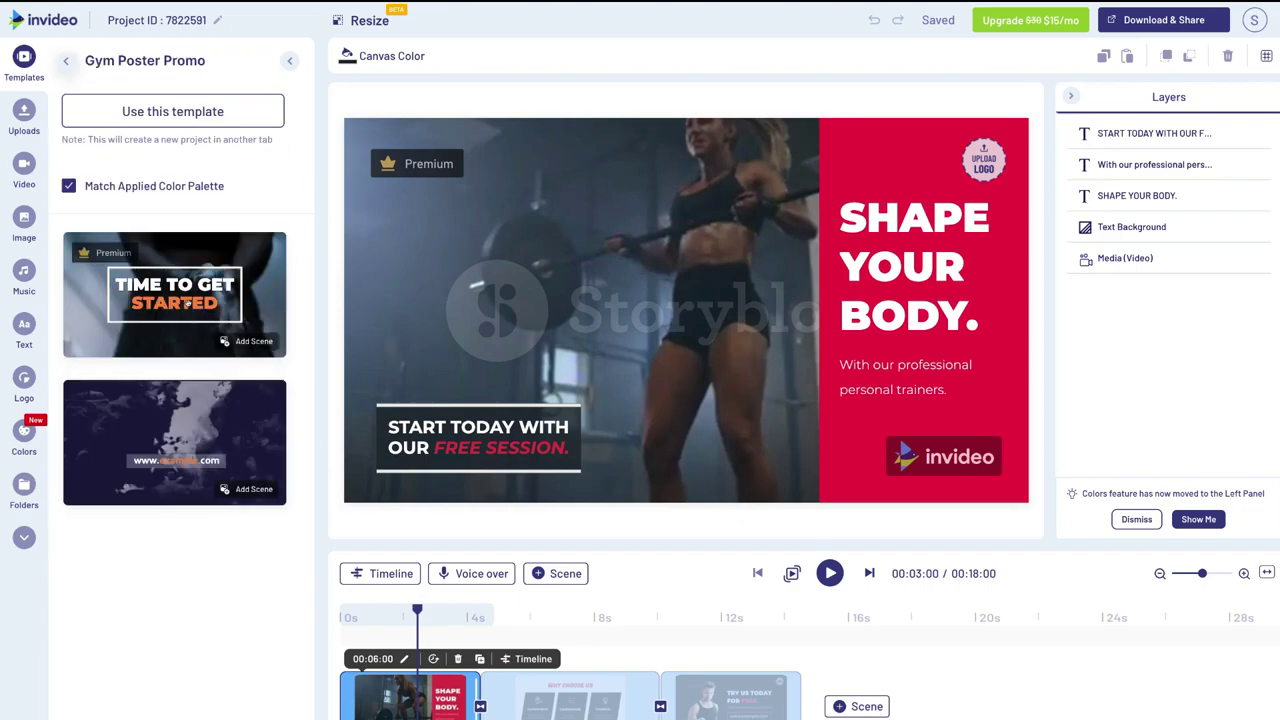
{"action": "left_click", "coordinate": [236, 115]}
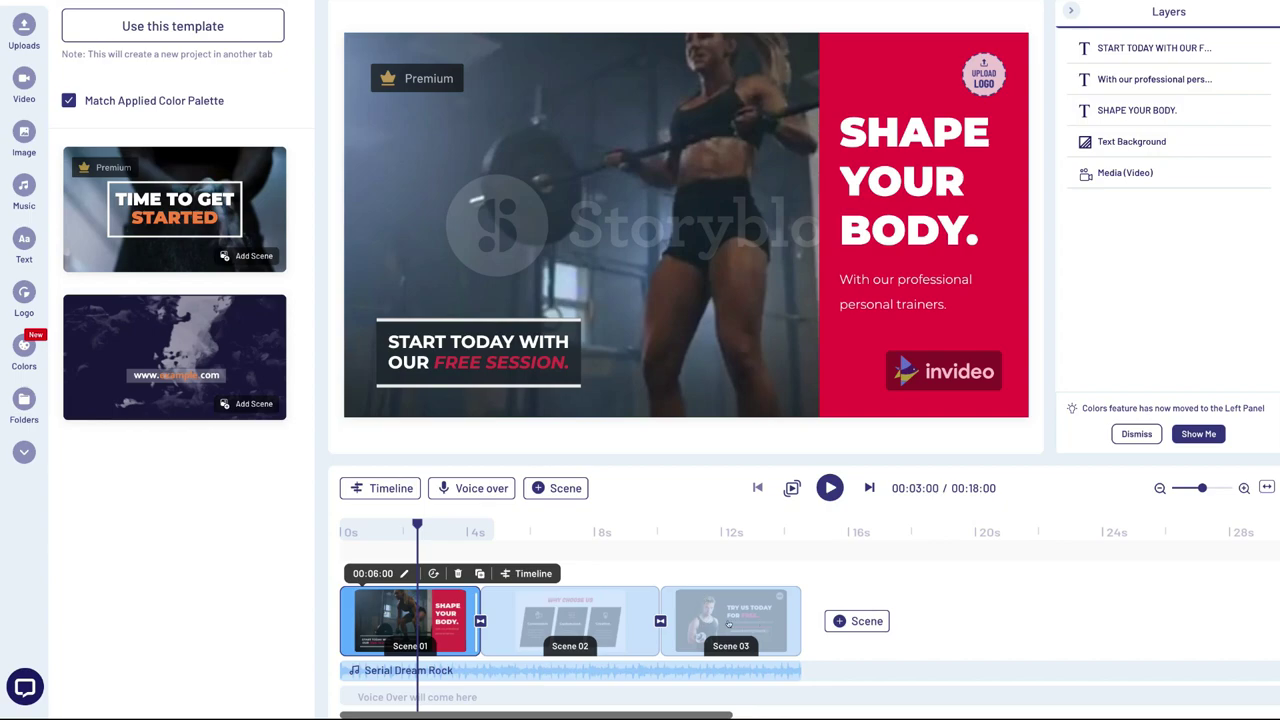
{"action": "left_click", "coordinate": [833, 621]}
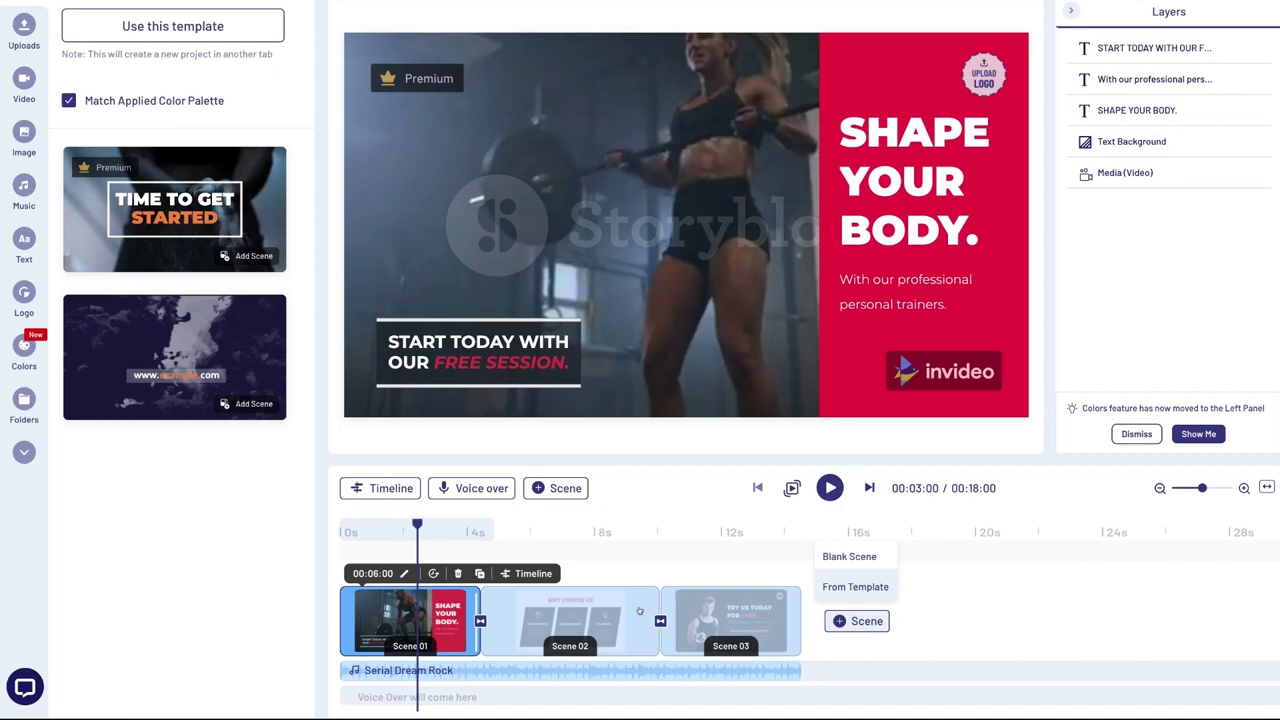
{"action": "left_click", "coordinate": [405, 615]}
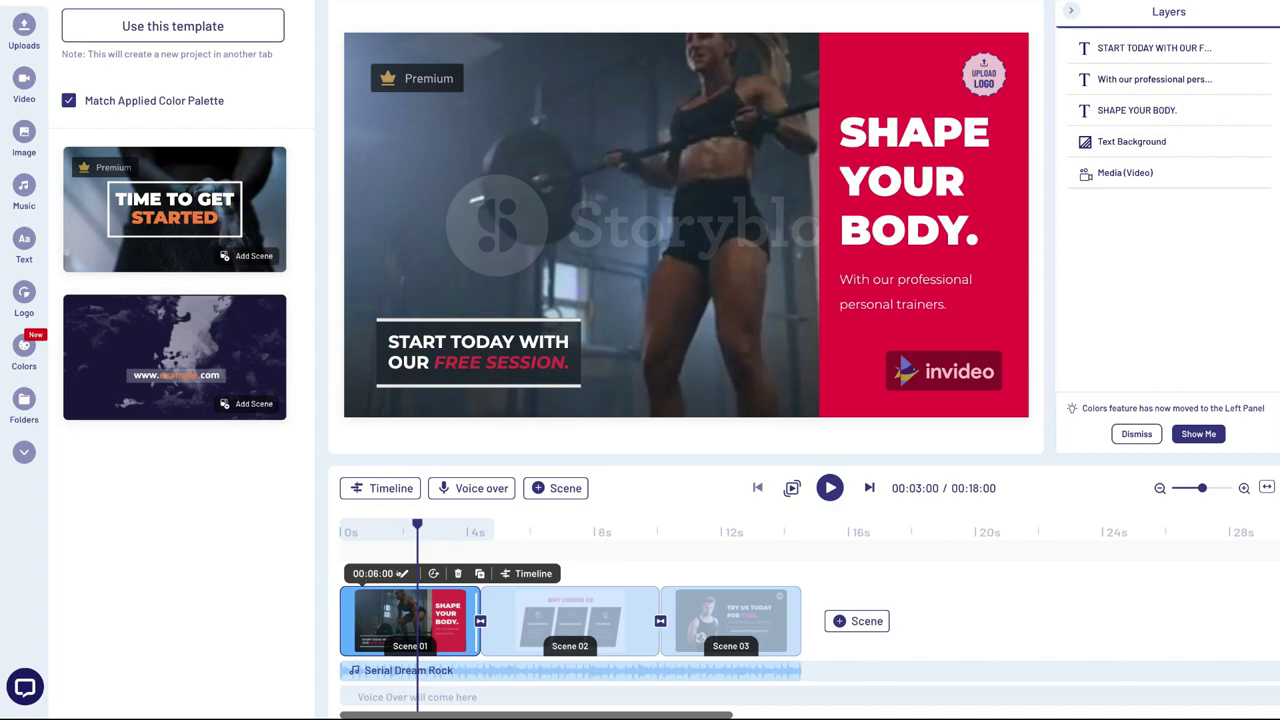
{"action": "left_click", "coordinate": [403, 573]}
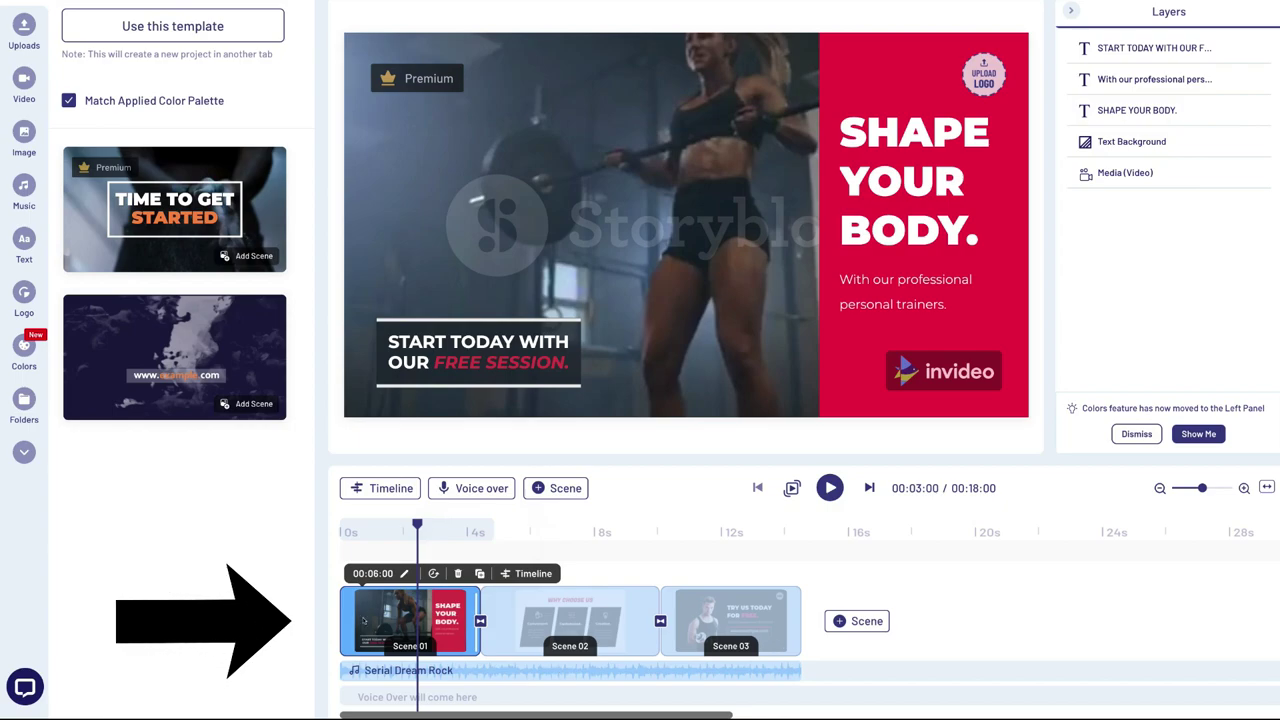
- Trim the Serial Dream Rock music track to the end of Scene 01 and stretch it back to the end of Scene 03
{"action": "left_click", "coordinate": [474, 666]}
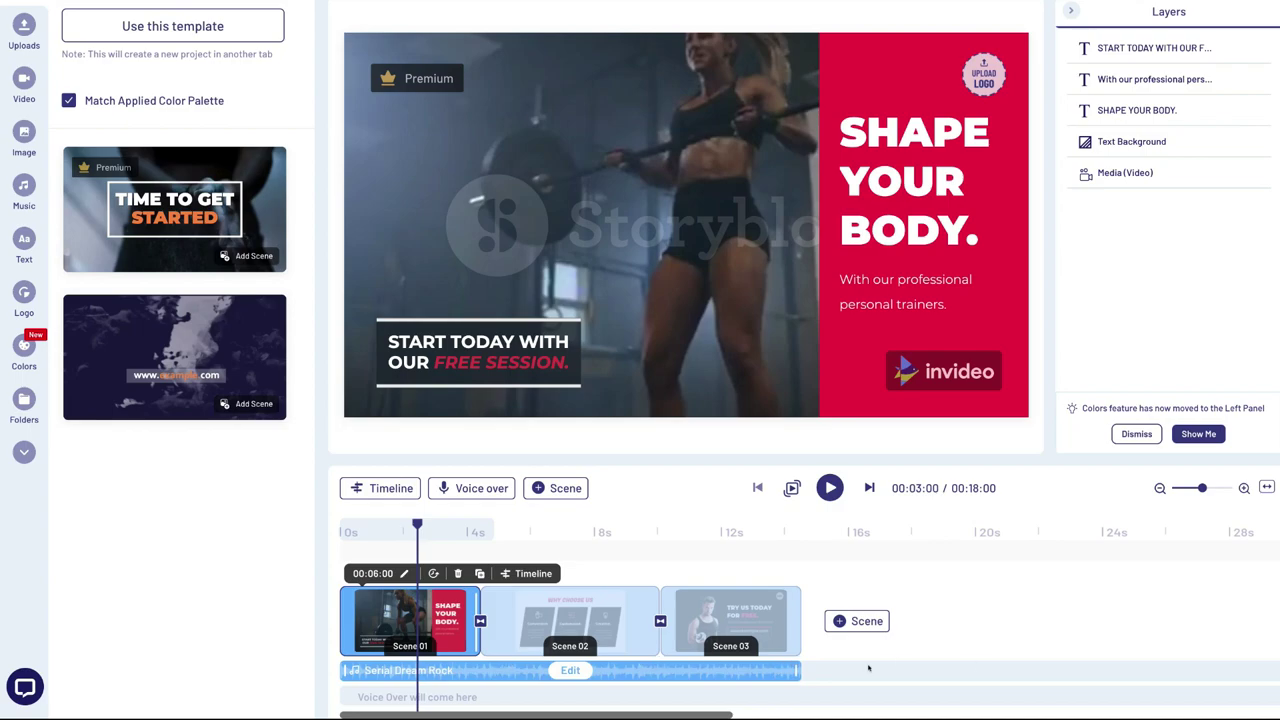
{"action": "left_click_drag", "start_coordinate": [793, 665], "coordinate": [790, 663]}
{"action": "left_click", "coordinate": [790, 663]}
{"action": "left_click_drag", "start_coordinate": [707, 666], "coordinate": [693, 666]}
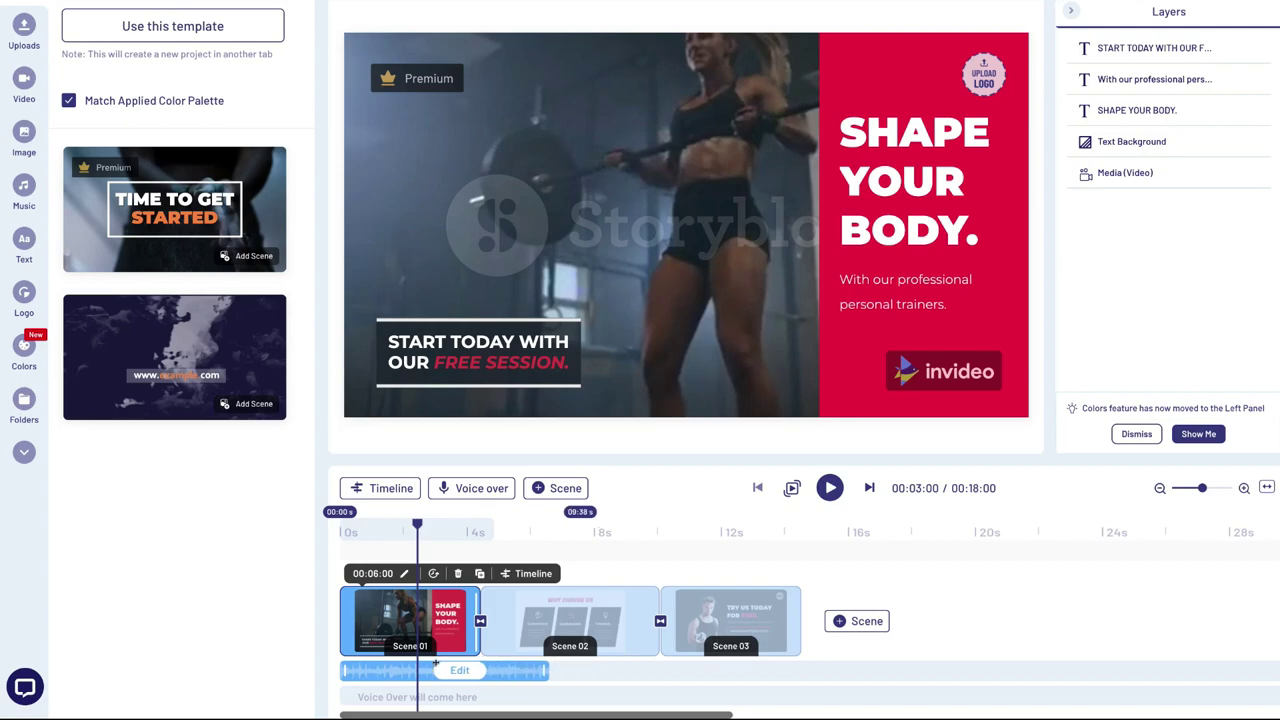
{"action": "left_click", "coordinate": [450, 661]}
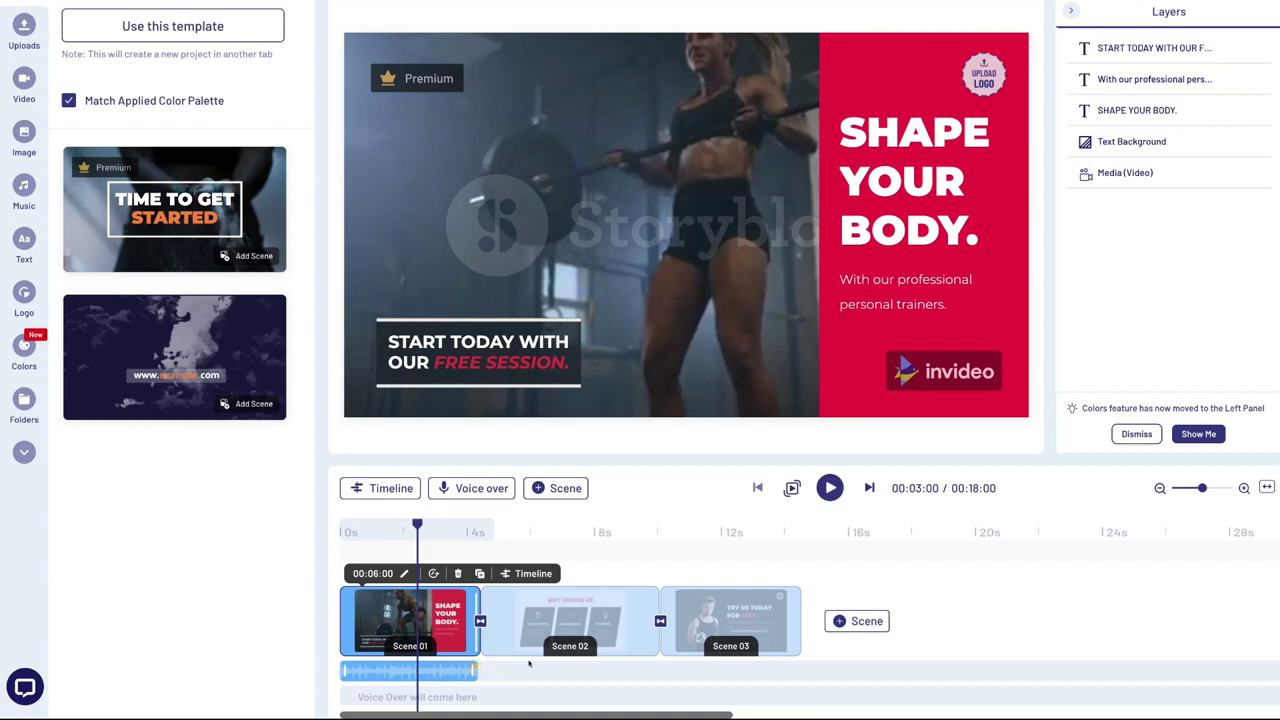
{"action": "left_click_drag", "start_coordinate": [470, 660], "coordinate": [486, 661]}
{"action": "left_click_drag", "start_coordinate": [787, 667], "coordinate": [793, 669]}
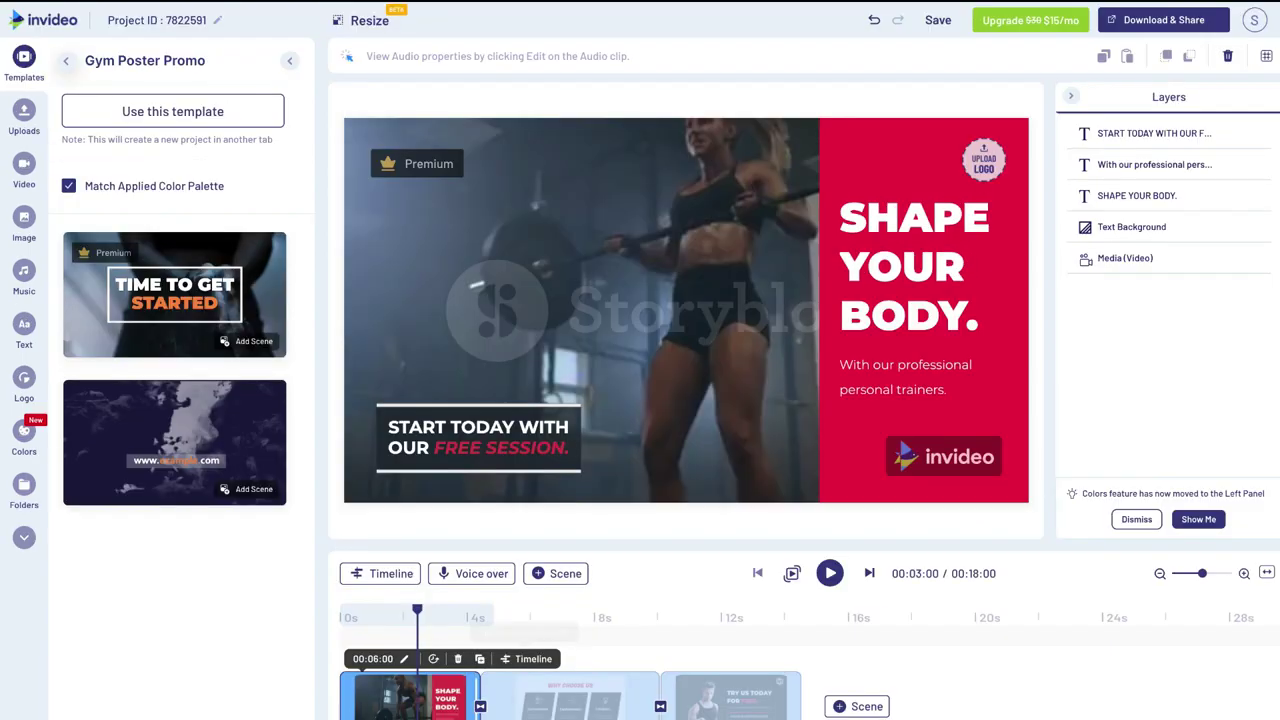
- Look through the available voice over options for the project
{"action": "left_click", "coordinate": [462, 574]}
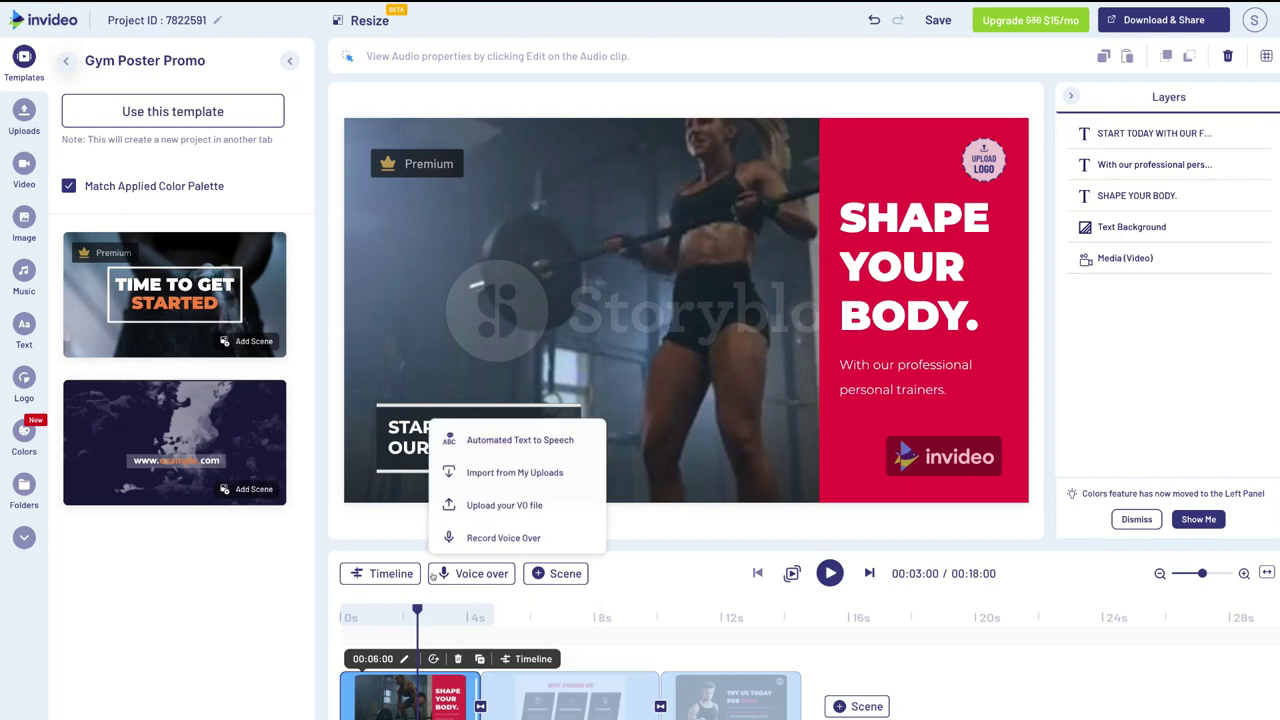
{"action": "left_click", "coordinate": [462, 575]}
{"action": "left_click", "coordinate": [467, 574]}
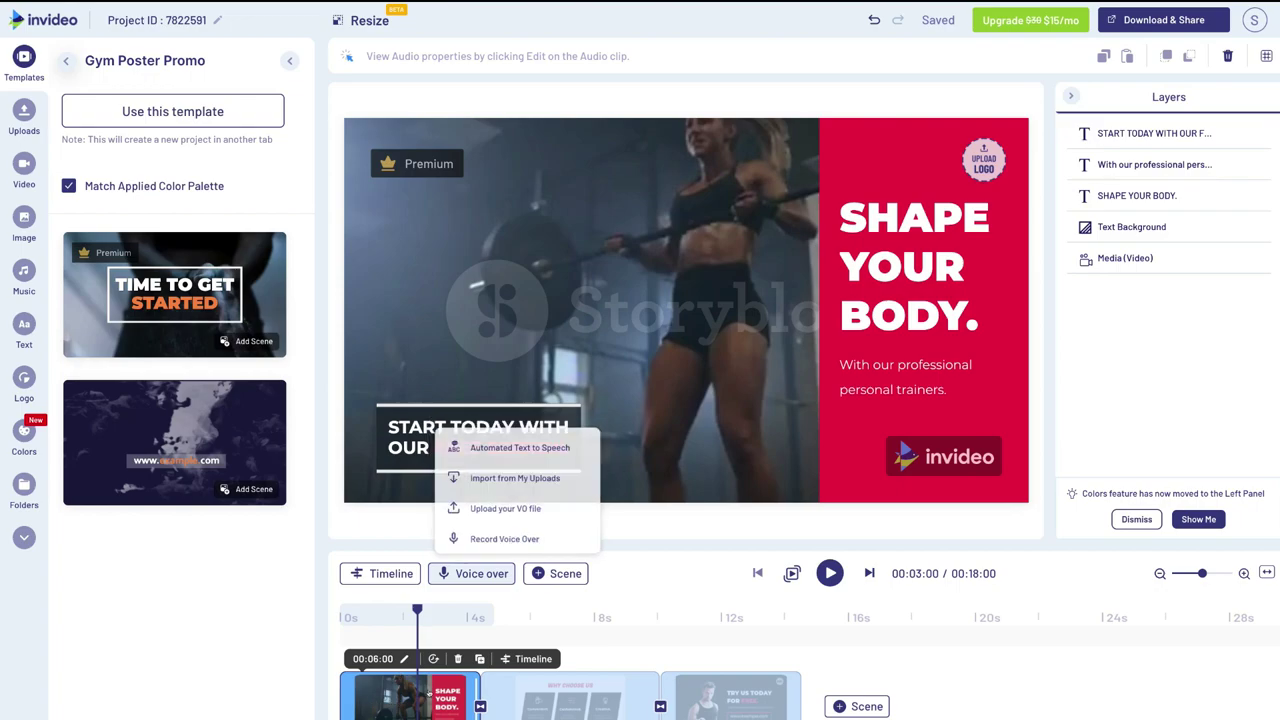
{"action": "left_click", "coordinate": [500, 471]}
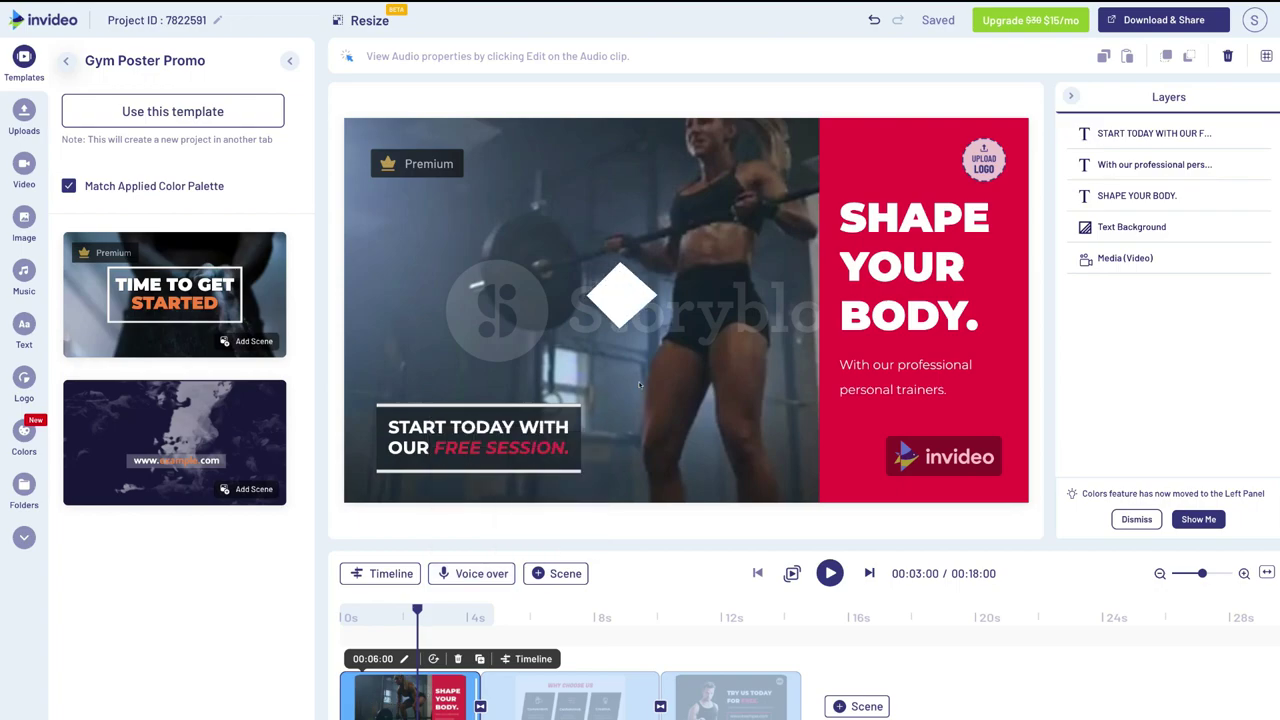
- Change the word "SHAPE" to "DEFINE" in the "SHAPE YOUR BODY." heading of Scene 01
{"action": "left_click", "coordinate": [898, 237]}
{"action": "scroll", "coordinate": [883, 165], "scroll_direction": "down", "scroll_amount": 1}
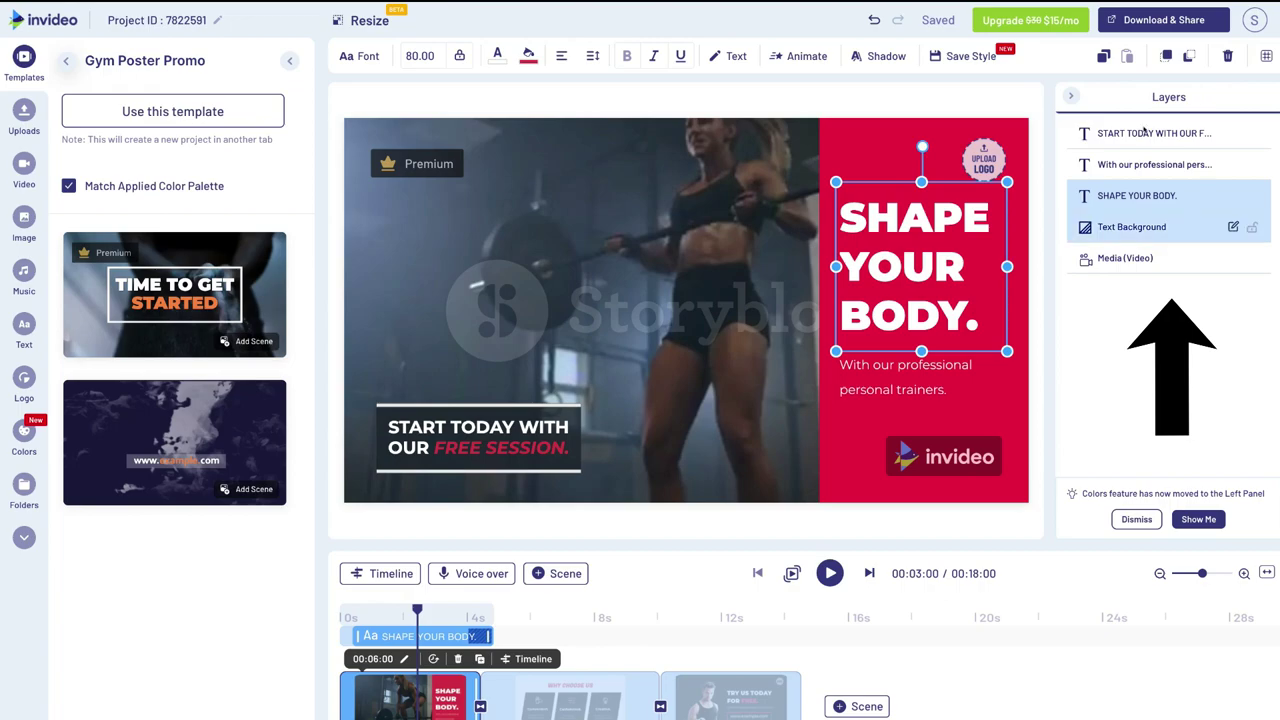
{"action": "left_click", "coordinate": [1115, 190]}
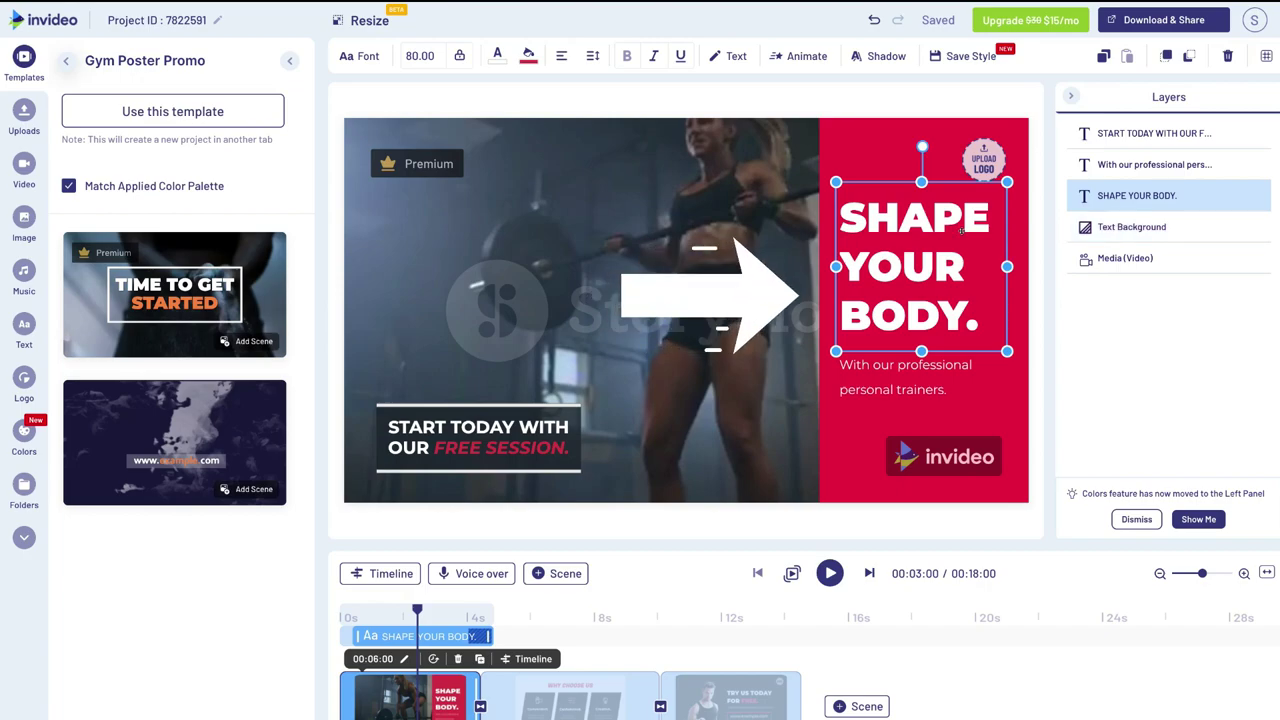
{"action": "double_click", "coordinate": [971, 301]}
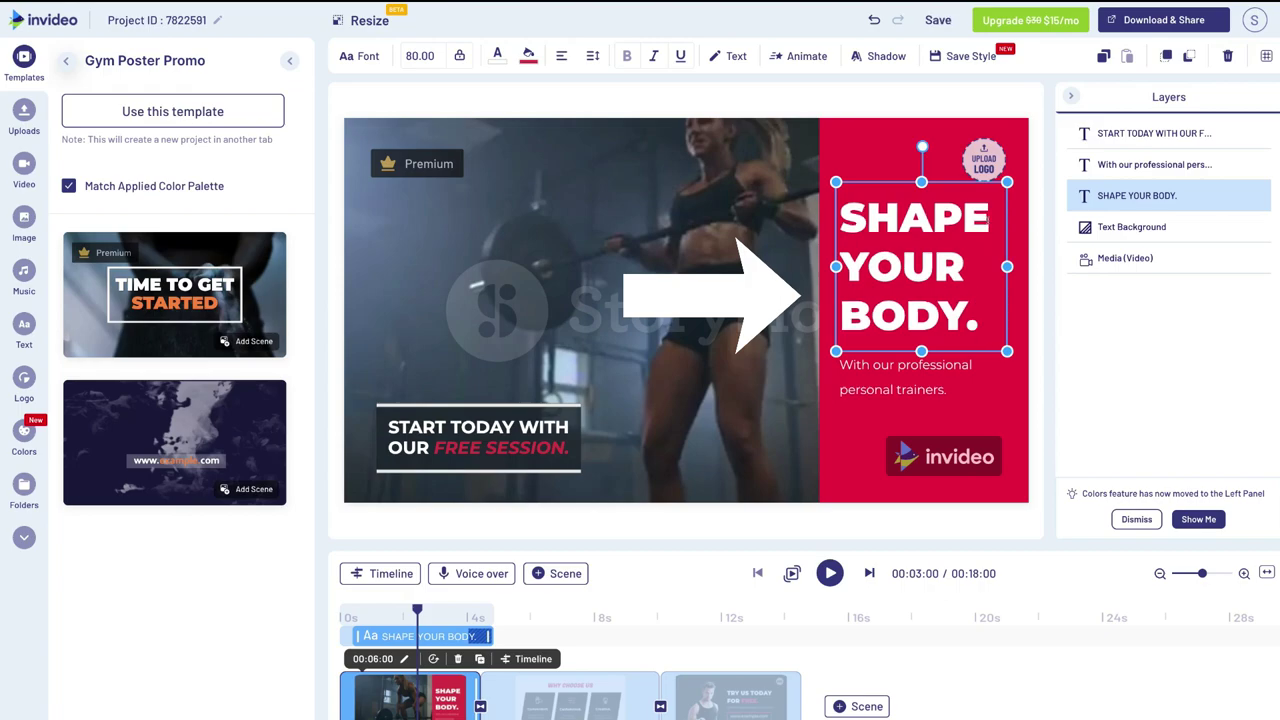
{"action": "left_click_drag", "start_coordinate": [990, 216], "coordinate": [843, 211]}
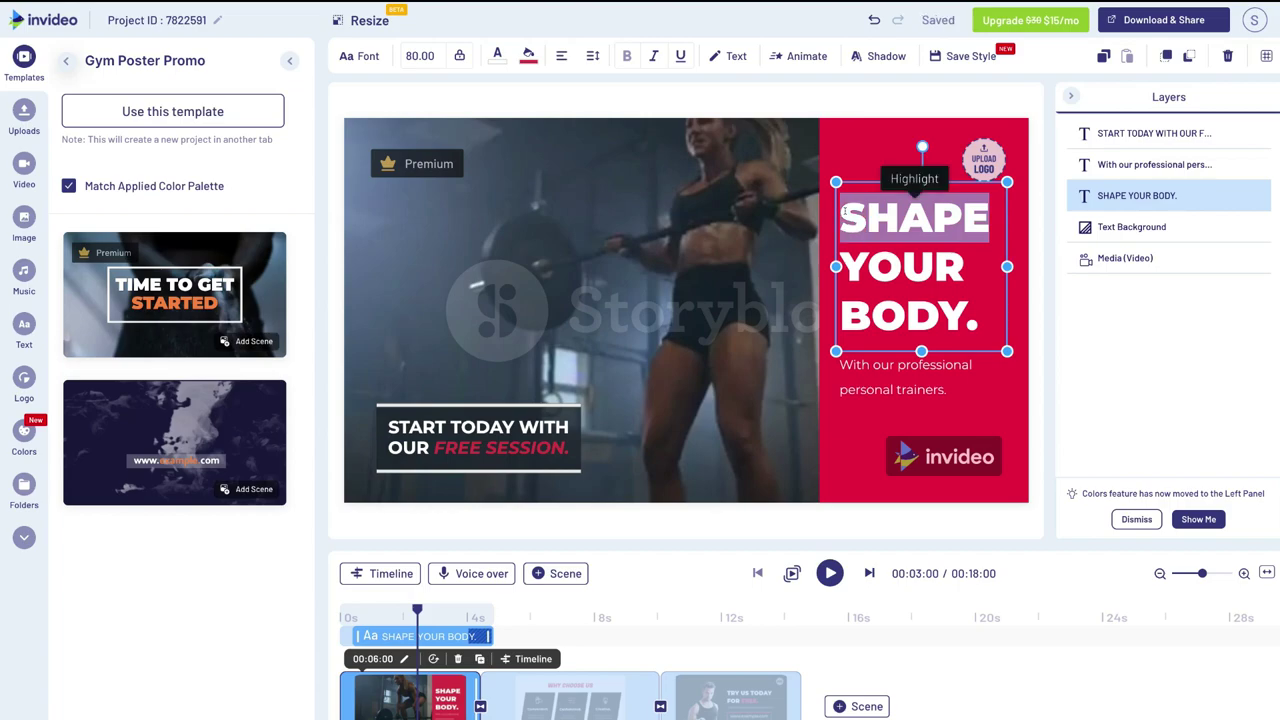
{"action": "type", "text": "DEFINE"}
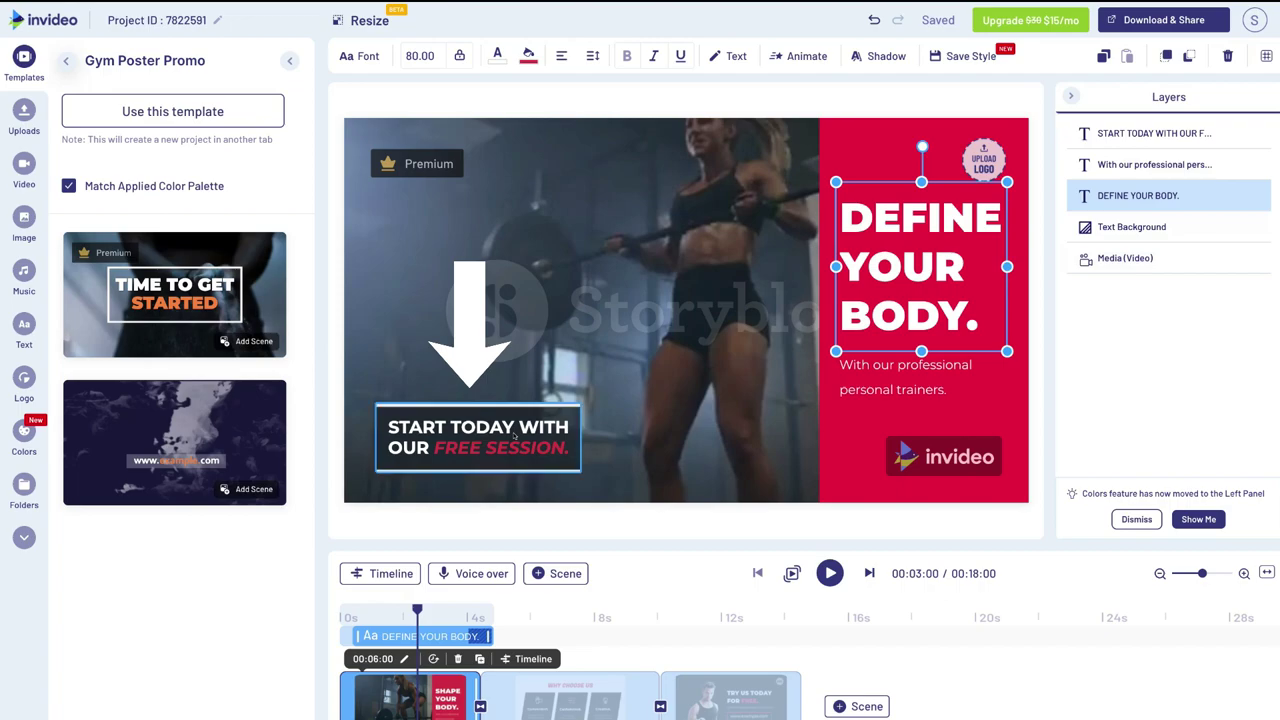
- Select the "START TODAY WITH OUR FREE SESSION." text, view the upload area, and search the stock videos for "gym"
{"action": "left_click", "coordinate": [476, 445]}
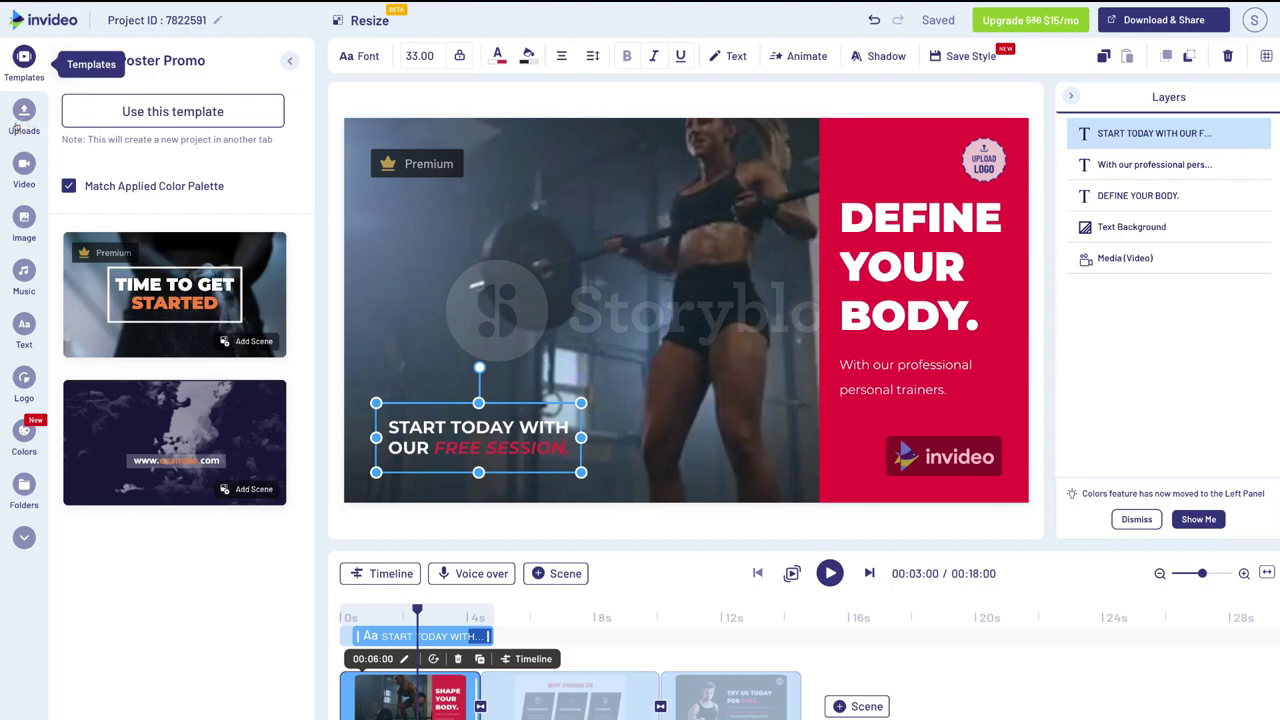
{"action": "left_click", "coordinate": [20, 115]}
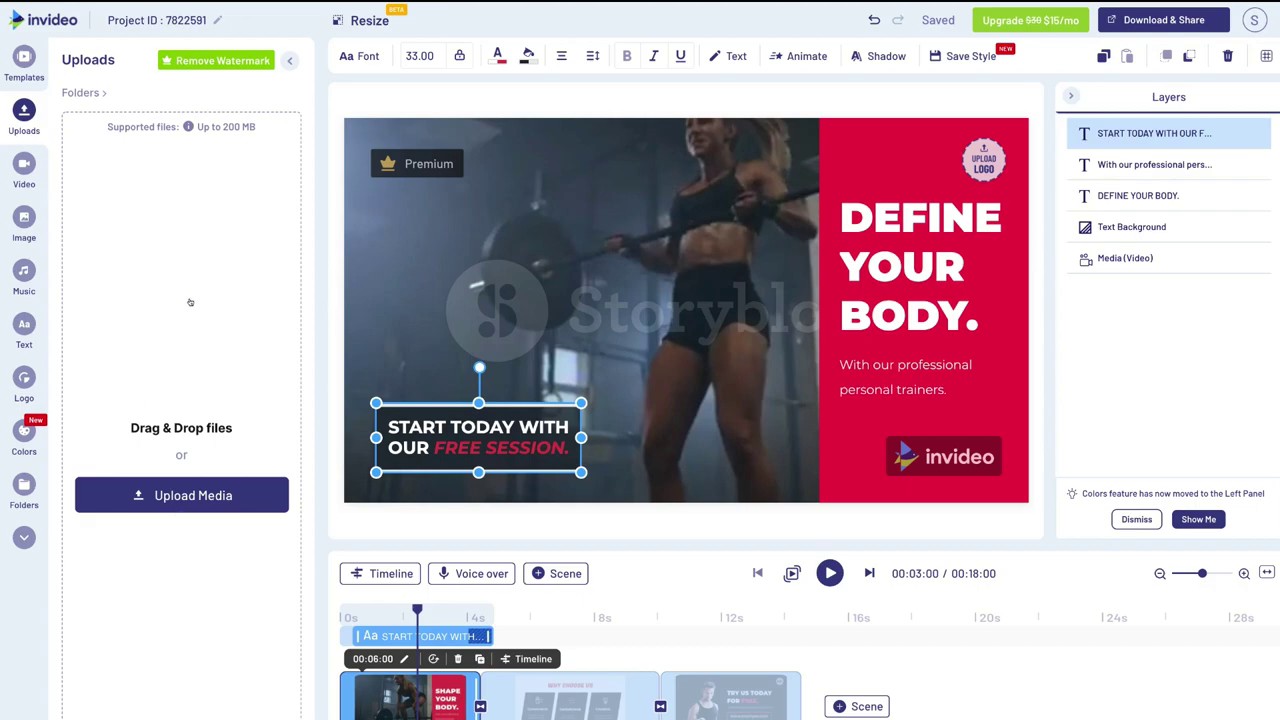
{"action": "left_click", "coordinate": [14, 164]}
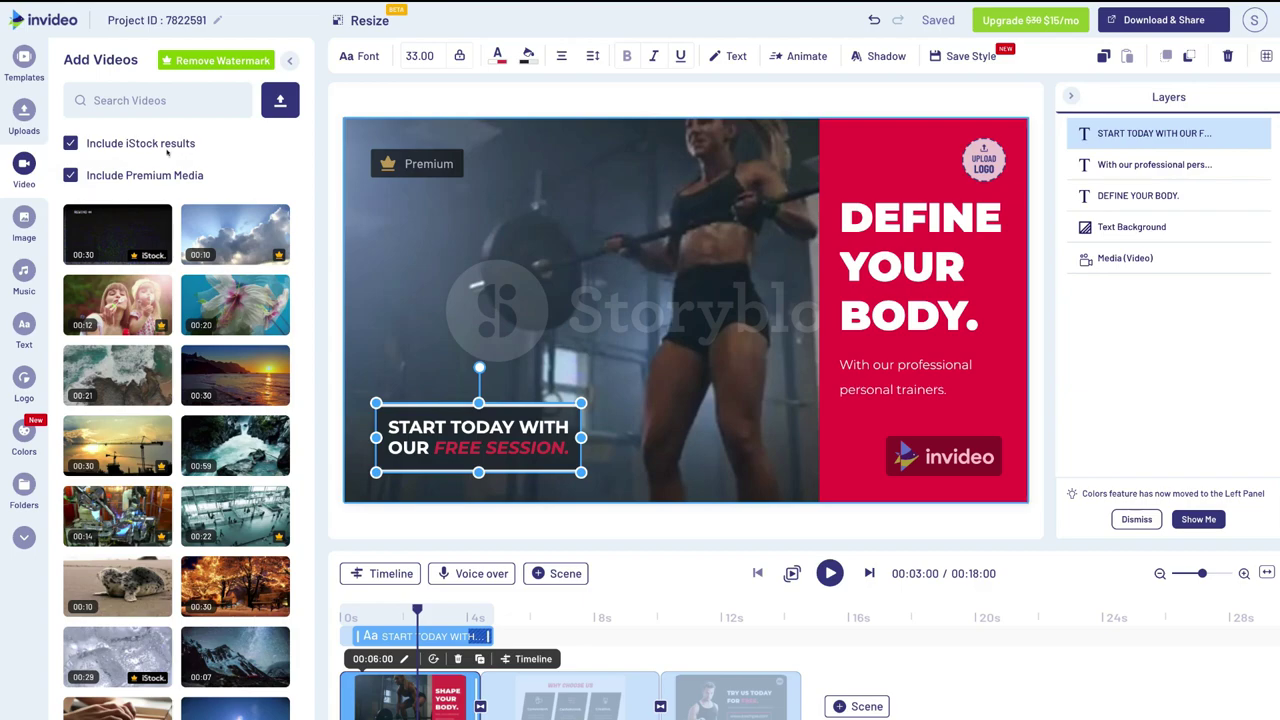
{"action": "left_click", "coordinate": [93, 100]}
{"action": "type", "text": "gym"}
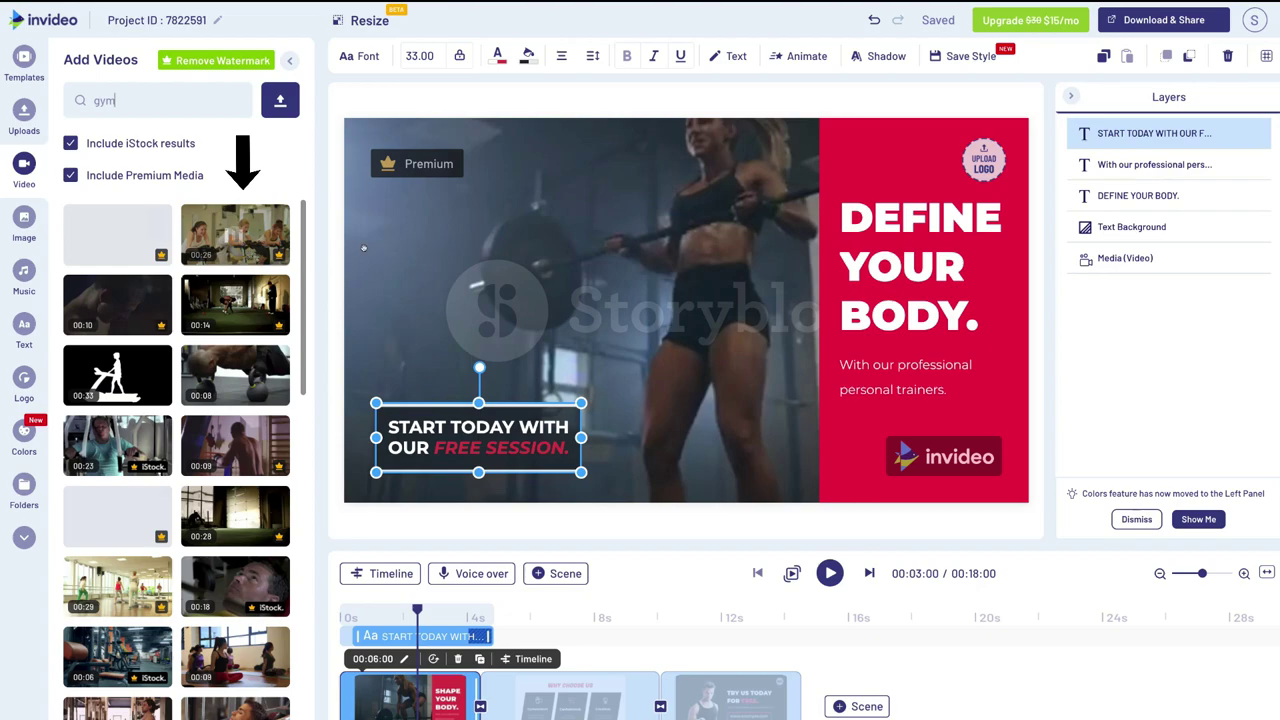
- Replace Scene 01's background video with the stock clip of three women on exercise bikes, trim it to fit the scene, and preview an earlier moment
{"action": "left_click_drag", "start_coordinate": [249, 255], "coordinate": [510, 258]}
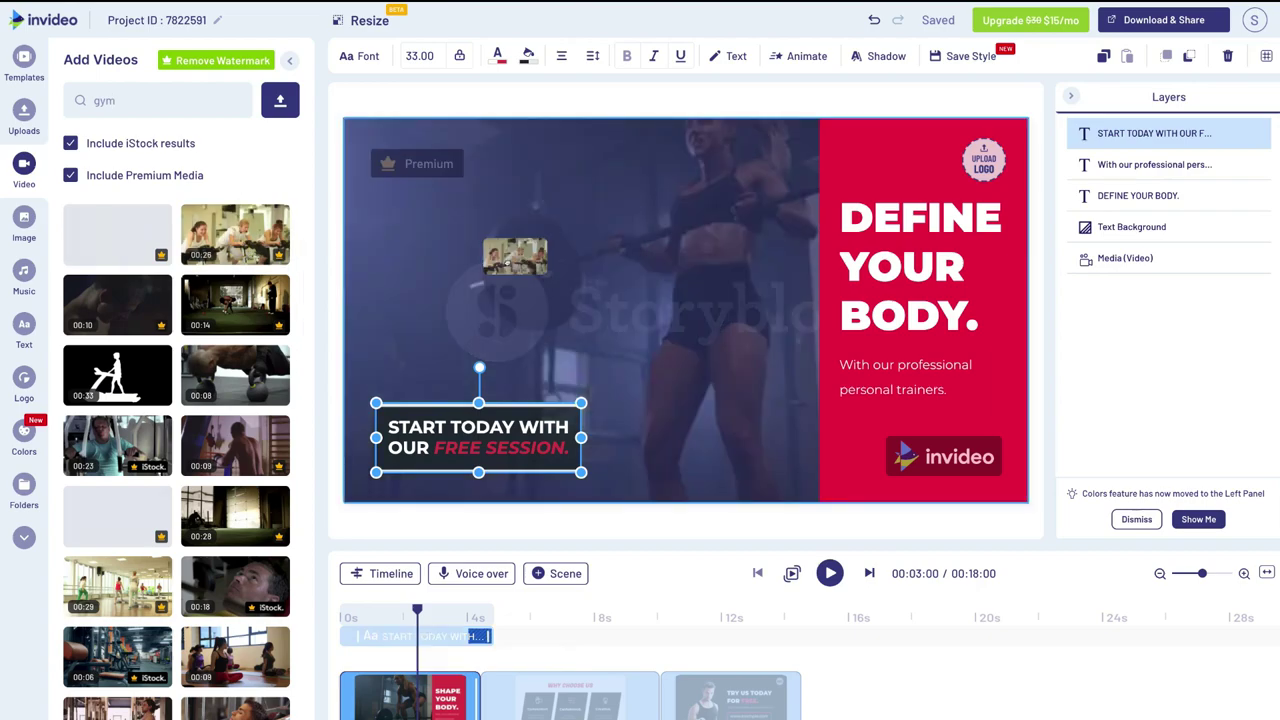
{"action": "left_click_drag", "start_coordinate": [510, 258], "coordinate": [512, 260]}
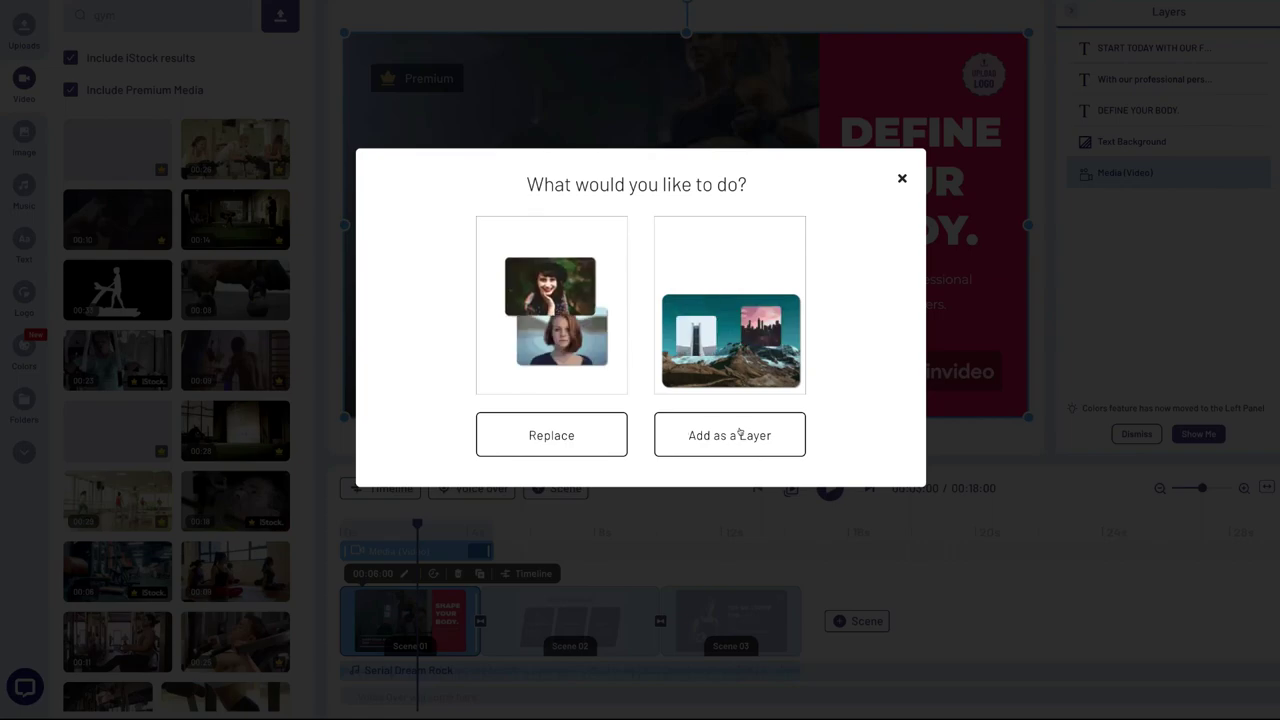
{"action": "left_click", "coordinate": [557, 437]}
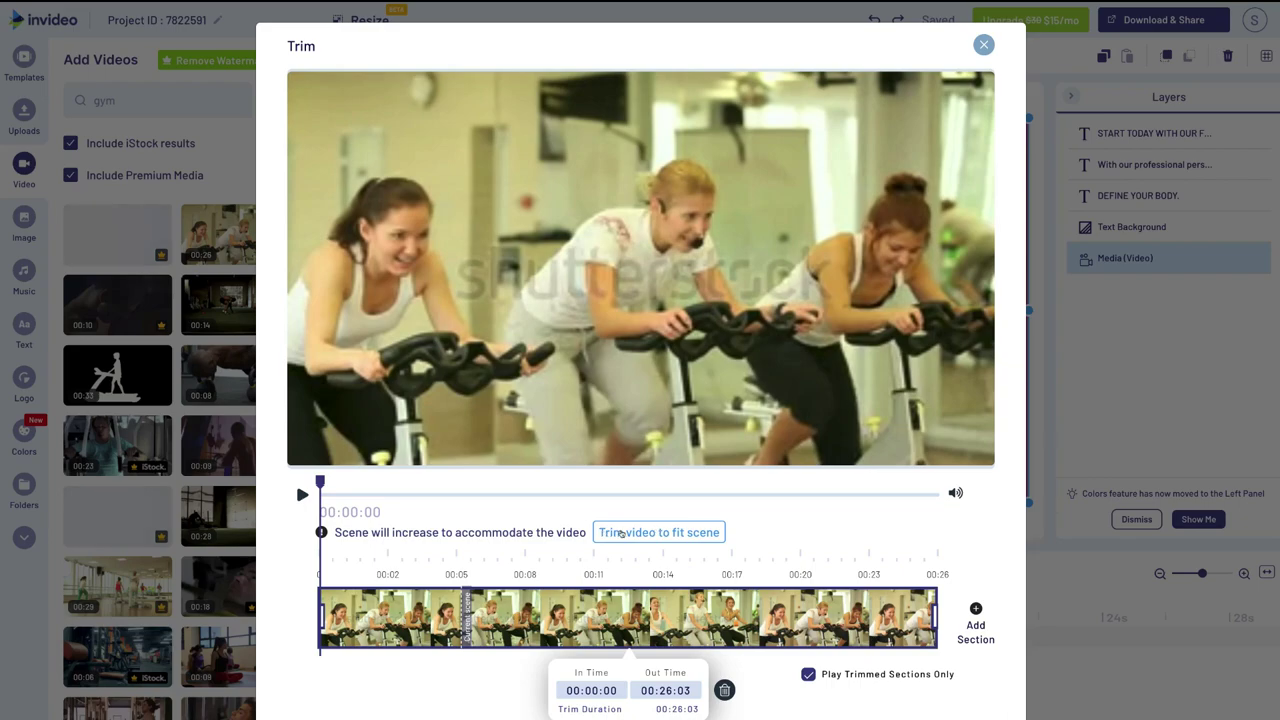
{"action": "left_click", "coordinate": [648, 532]}
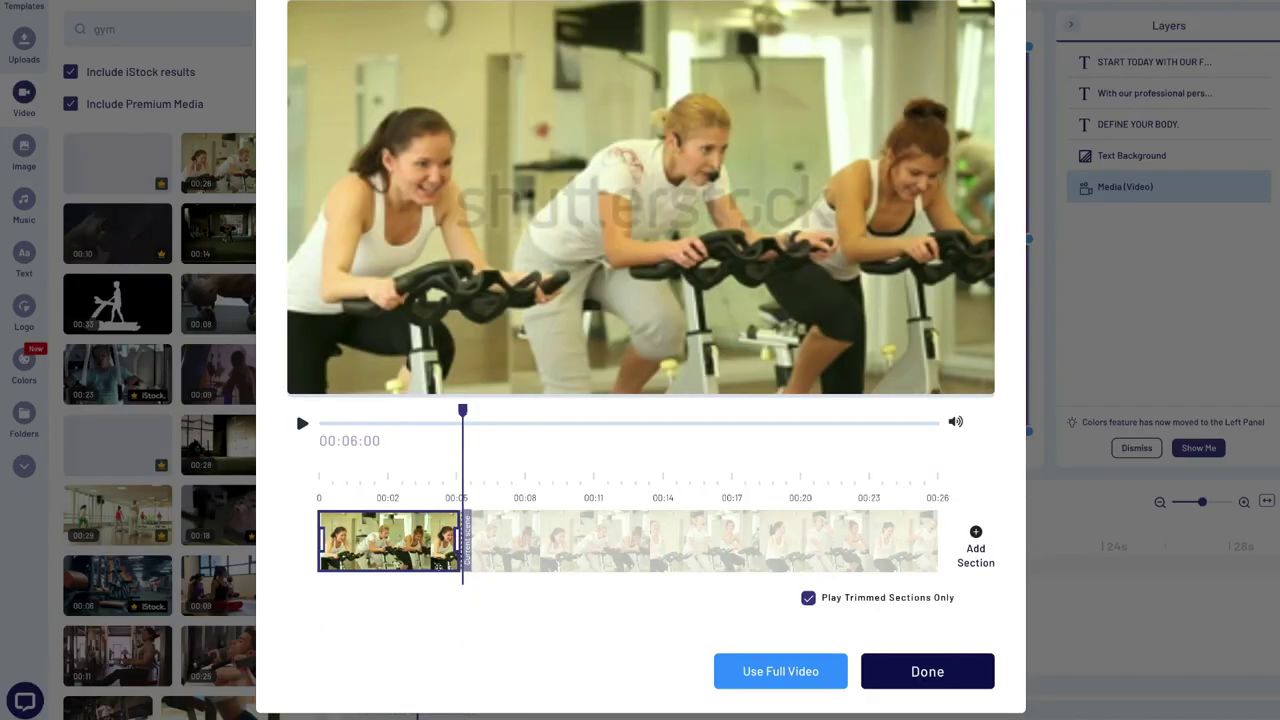
{"action": "left_click", "coordinate": [884, 671]}
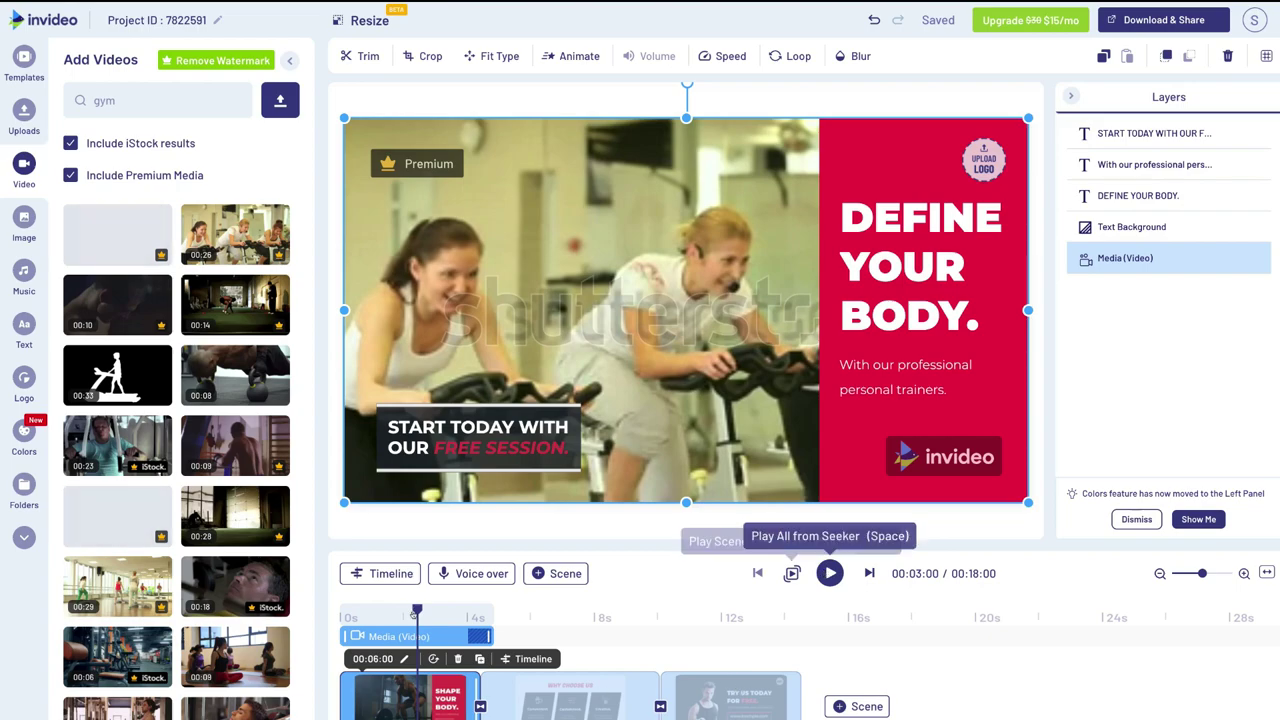
{"action": "left_click", "coordinate": [351, 607]}
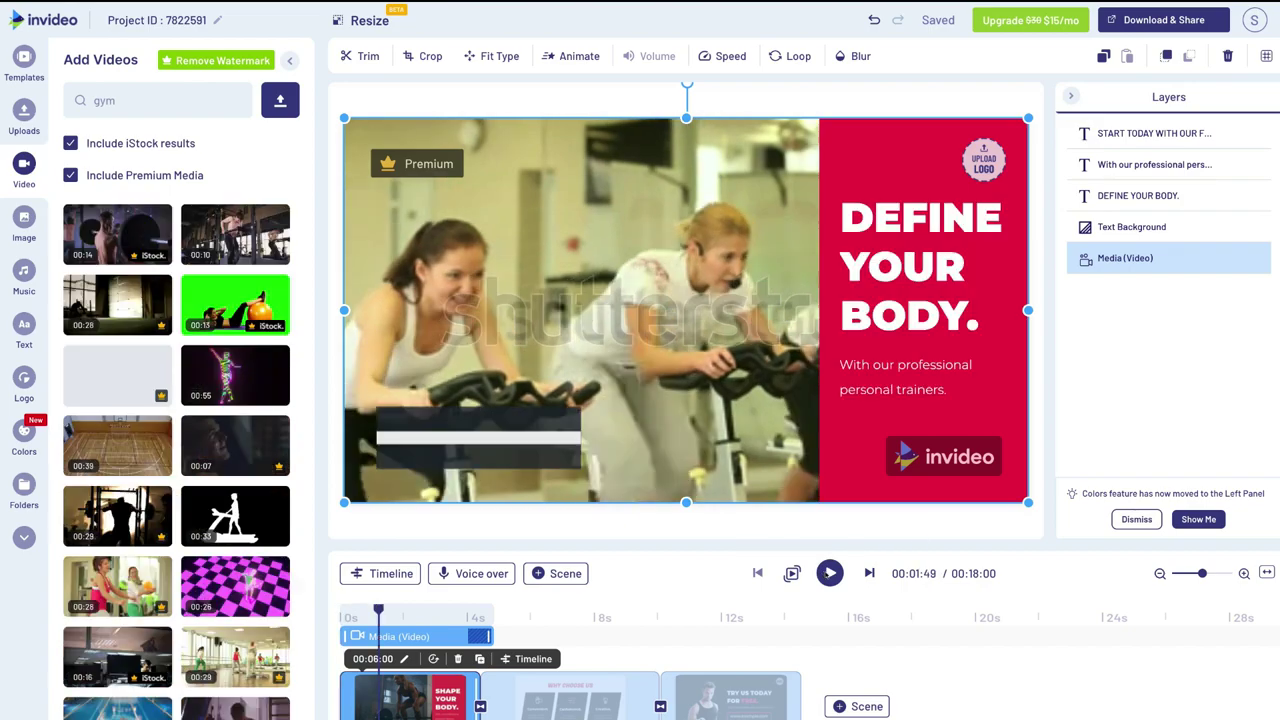
- Look through the stock images, the music genres, and the editing options of the Serial Dream Rock track
{"action": "left_click", "coordinate": [12, 218]}
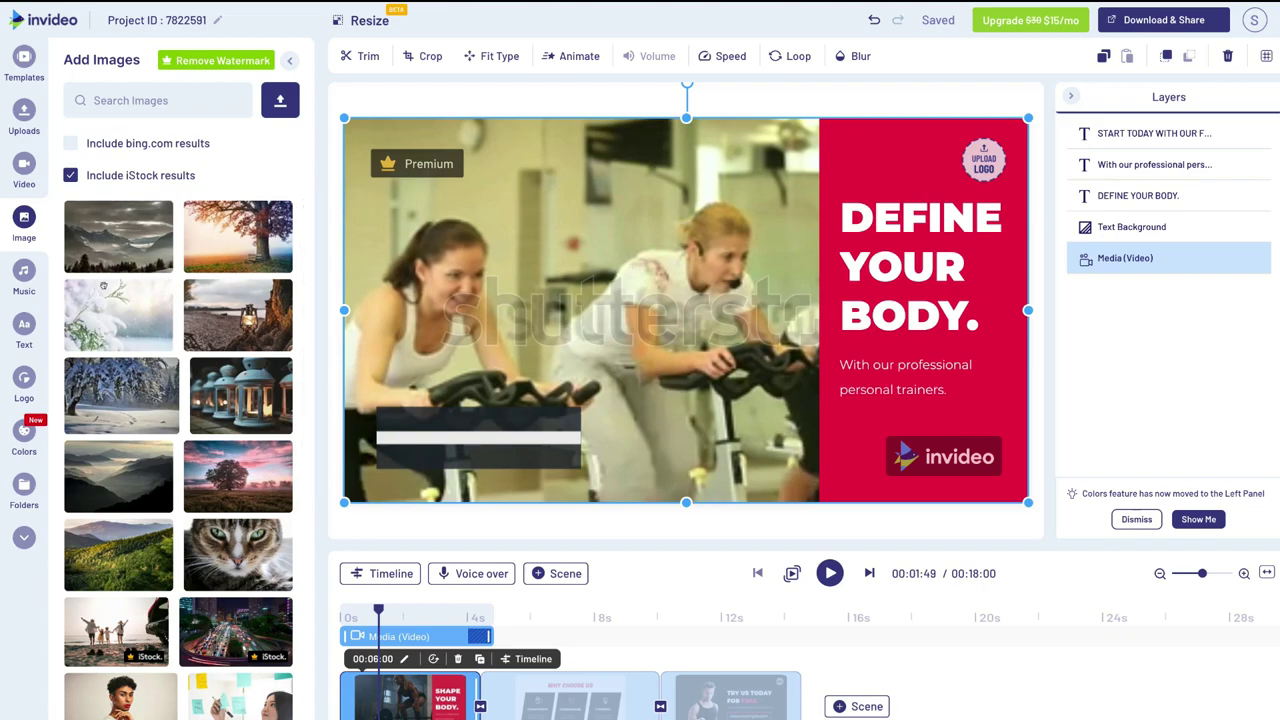
{"action": "left_click", "coordinate": [22, 272]}
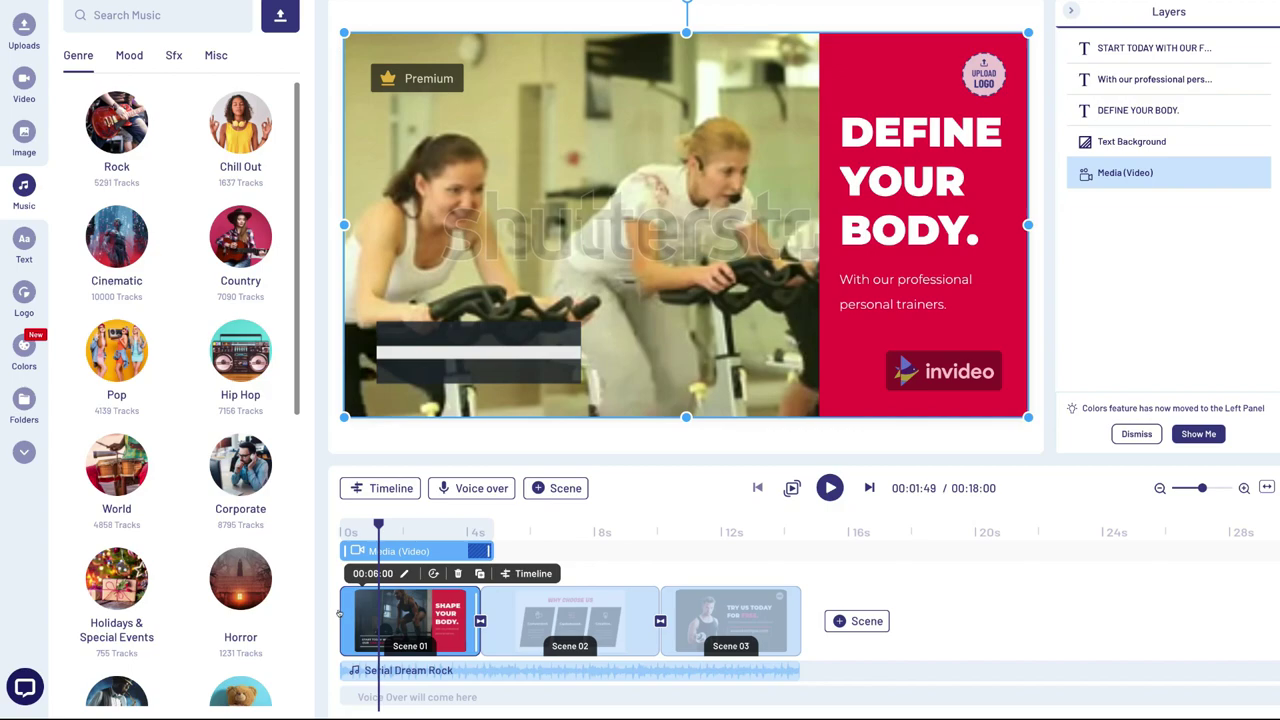
{"action": "mouse_move", "coordinate": [427, 665]}
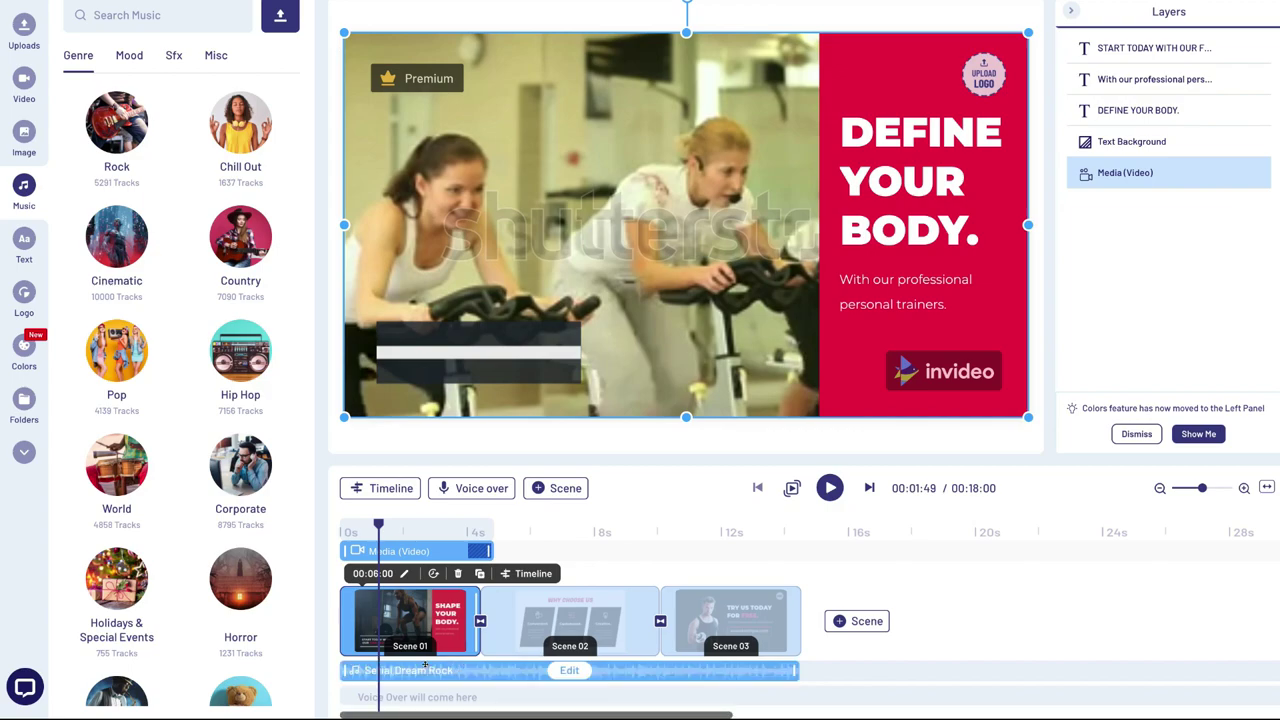
{"action": "left_click", "coordinate": [556, 670]}
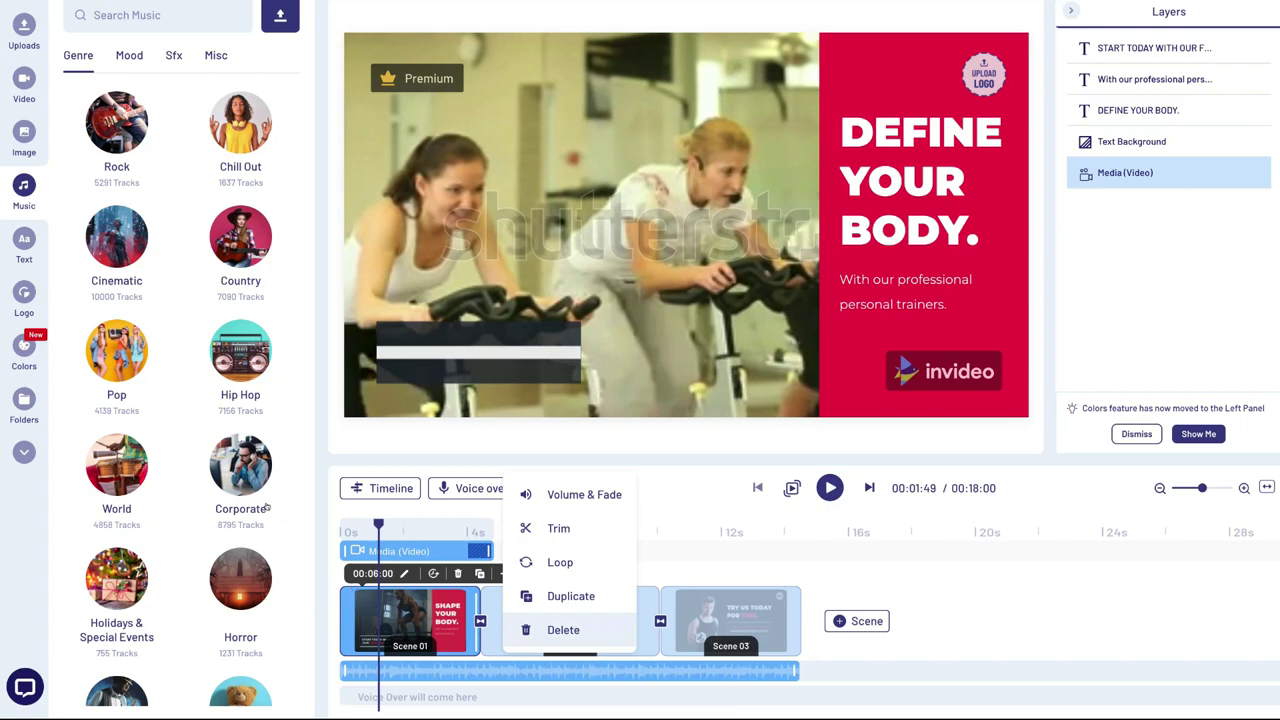
{"action": "left_click", "coordinate": [187, 223]}
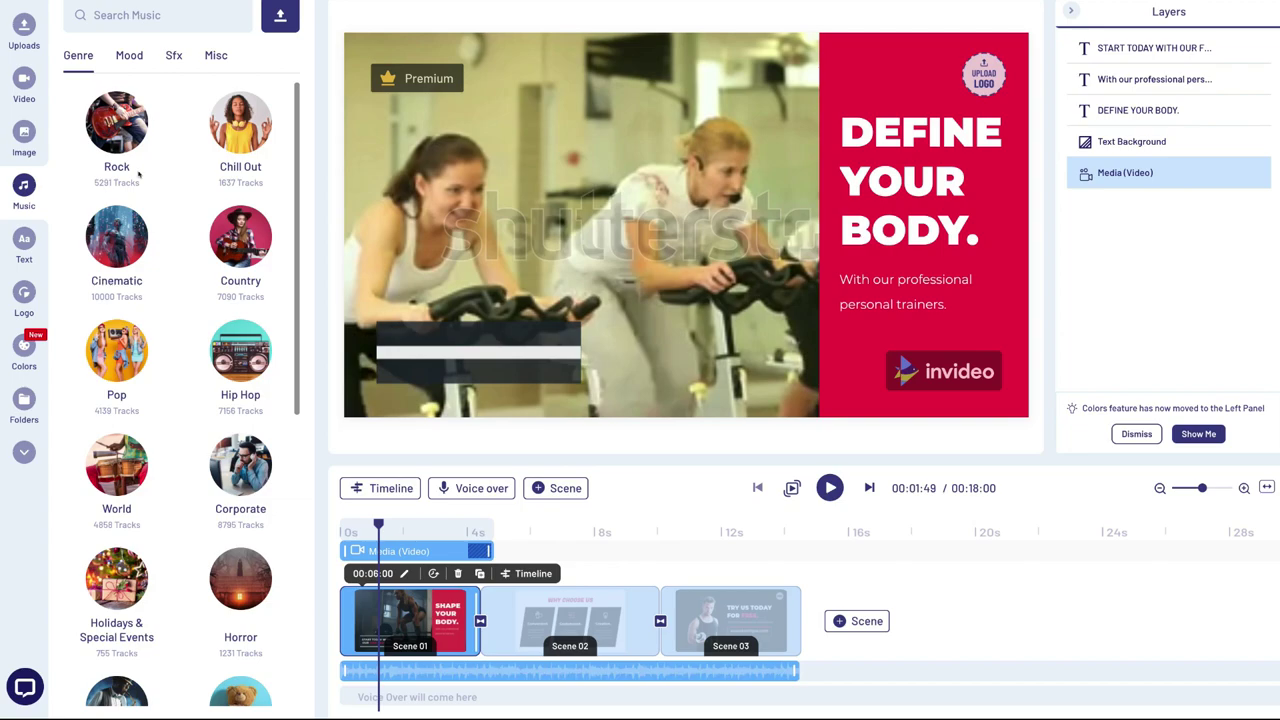
- Look through the available text styles, the logo upload options, and the logo placeholder in Scene 01
{"action": "left_click", "coordinate": [23, 241]}
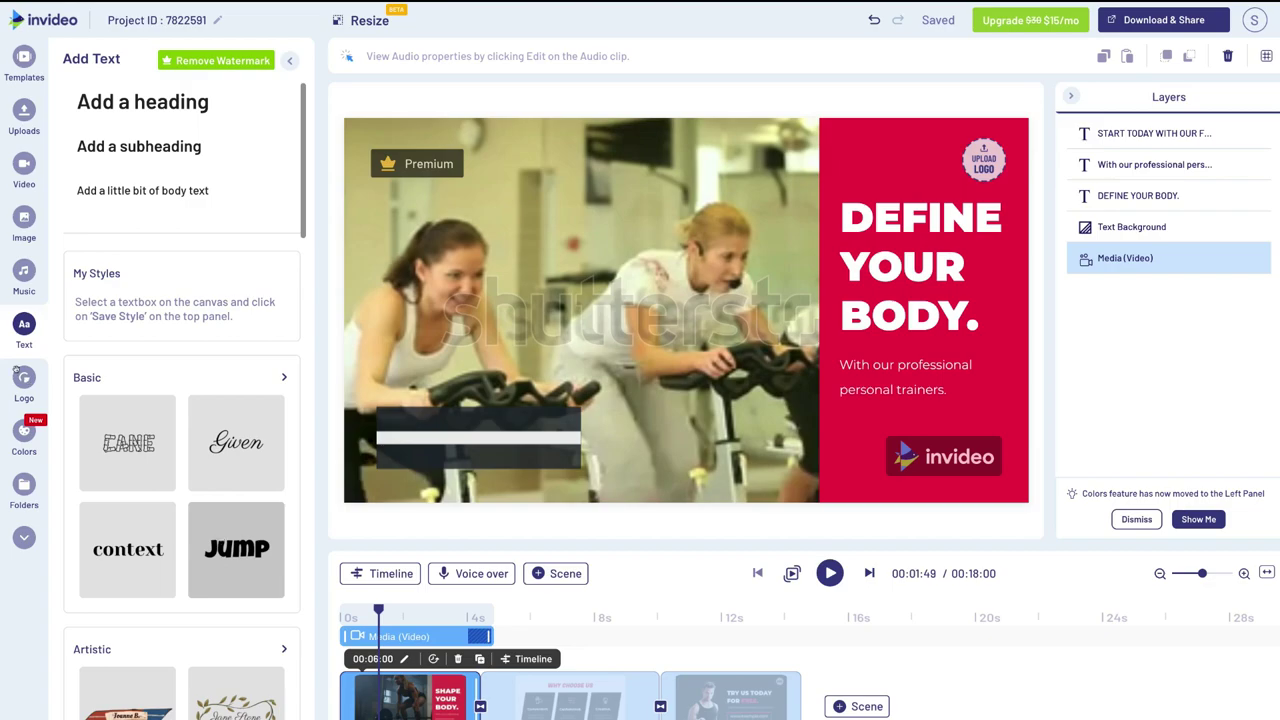
{"action": "left_click", "coordinate": [20, 376]}
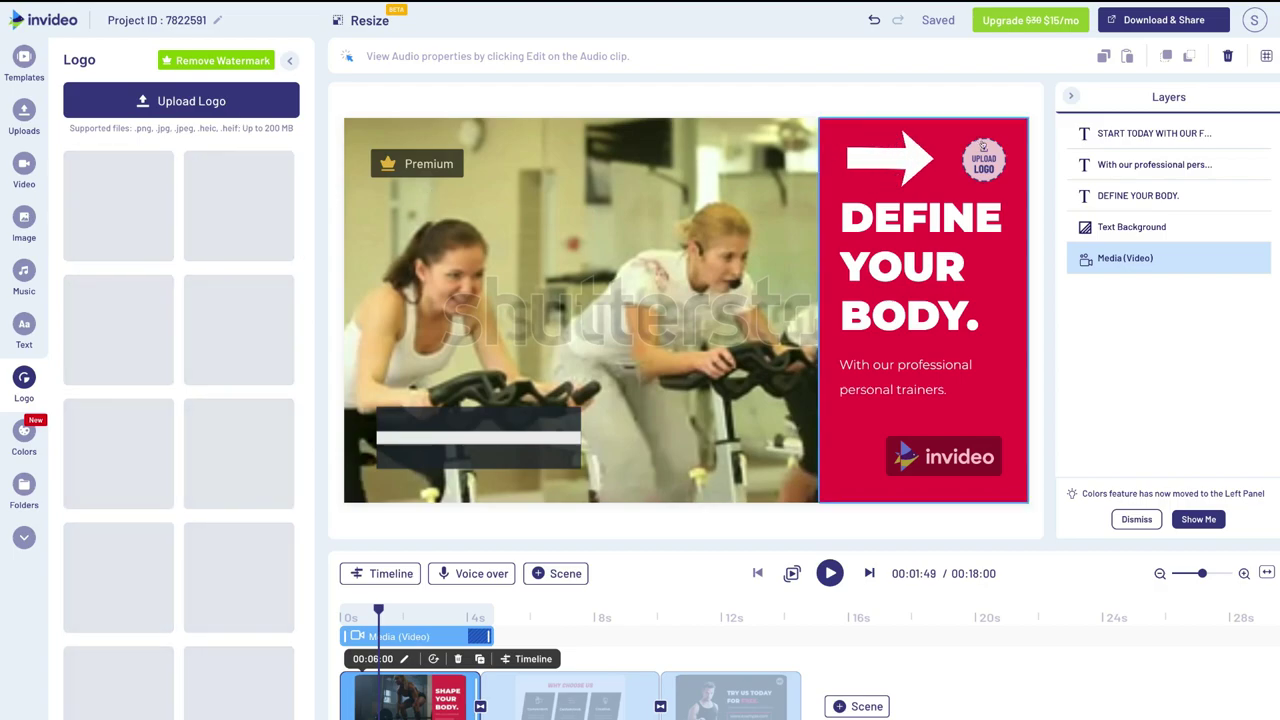
{"action": "mouse_move", "coordinate": [985, 165]}
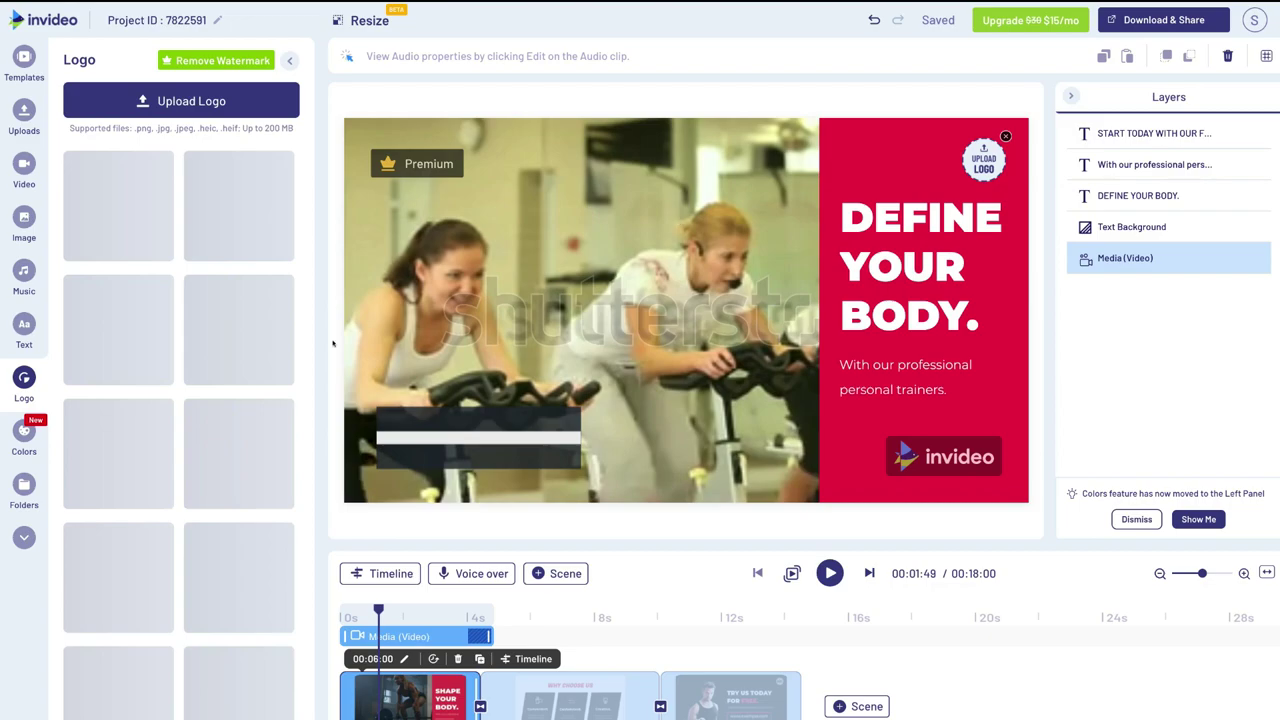
- Browse the trending color palettes and view the support chat form
{"action": "left_click", "coordinate": [24, 432]}
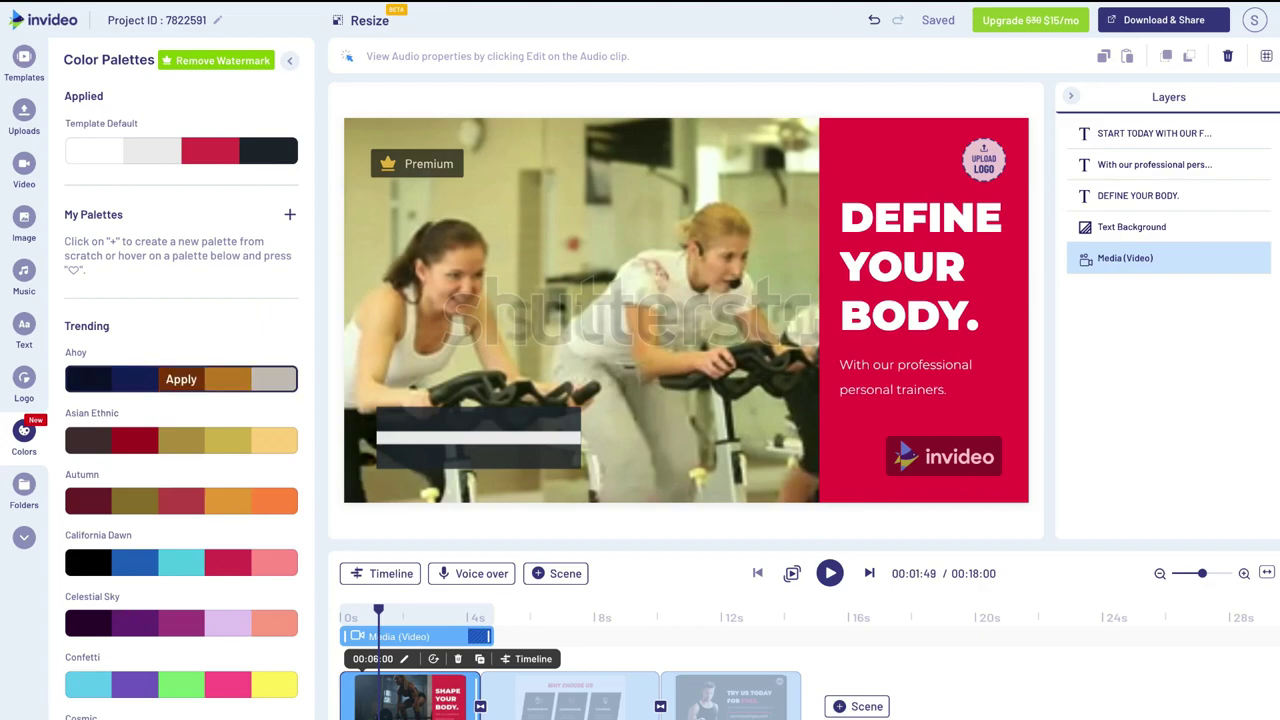
{"action": "scroll", "coordinate": [180, 440], "scroll_direction": "down", "scroll_amount": 1}
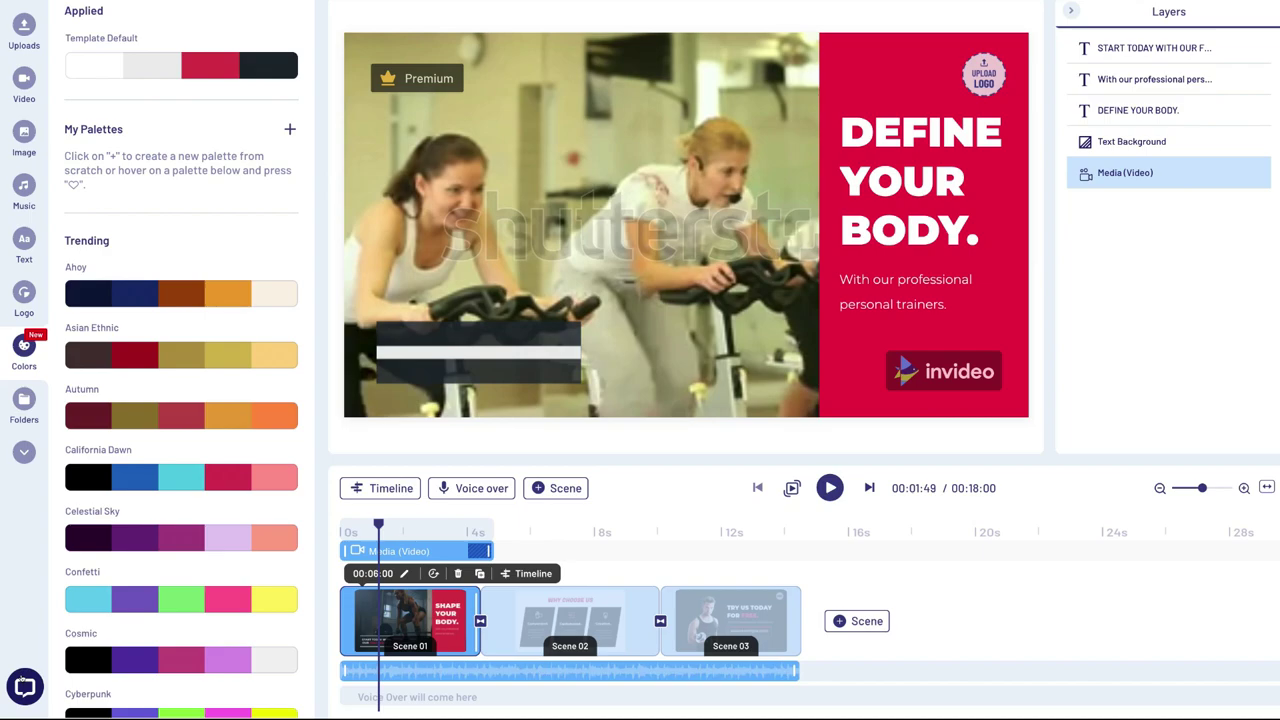
{"action": "left_click", "coordinate": [24, 684]}
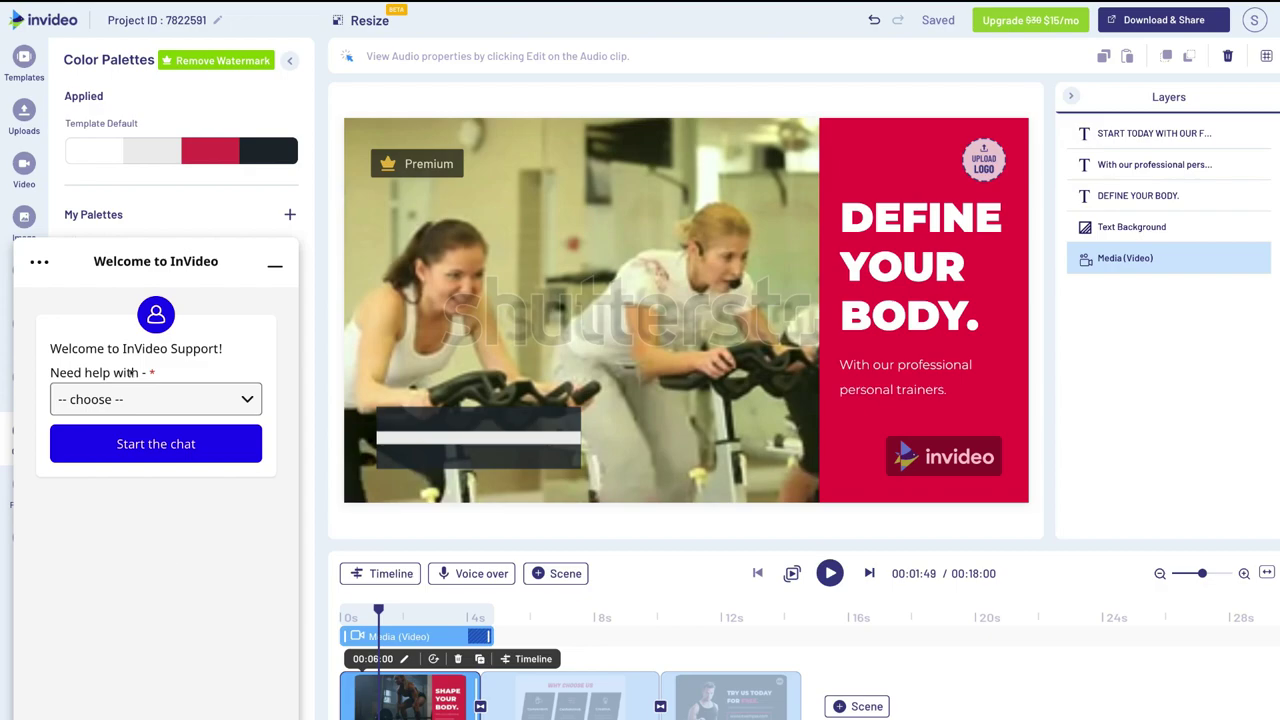
{"action": "left_click", "coordinate": [274, 266]}
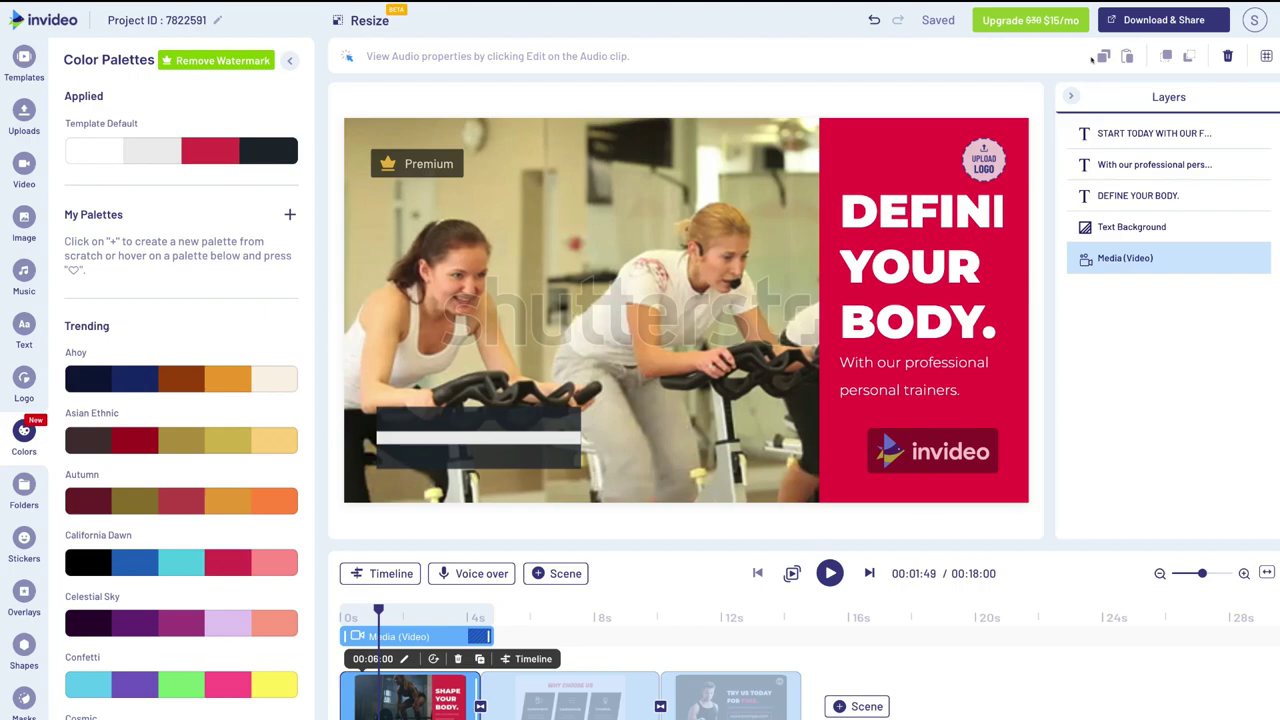
- Export the video in 720p HD quality after checking the 1080p option
{"action": "left_click", "coordinate": [1180, 20]}
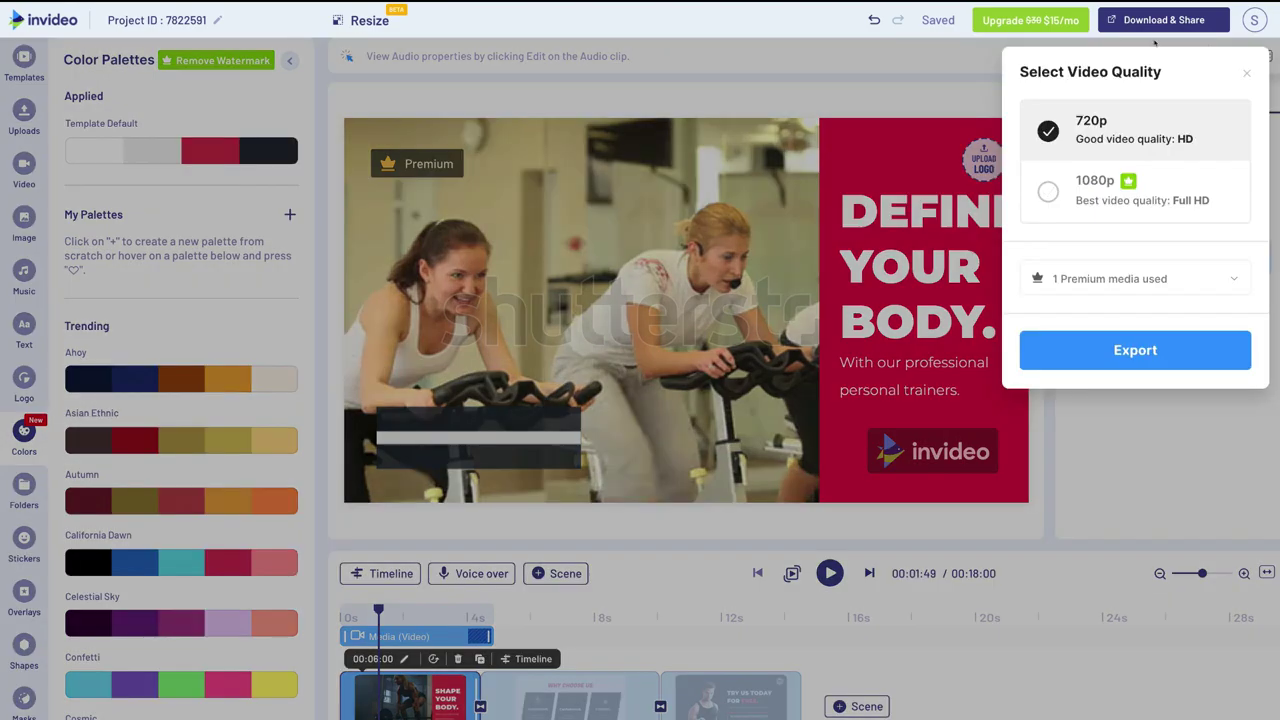
{"action": "left_click", "coordinate": [1057, 193]}
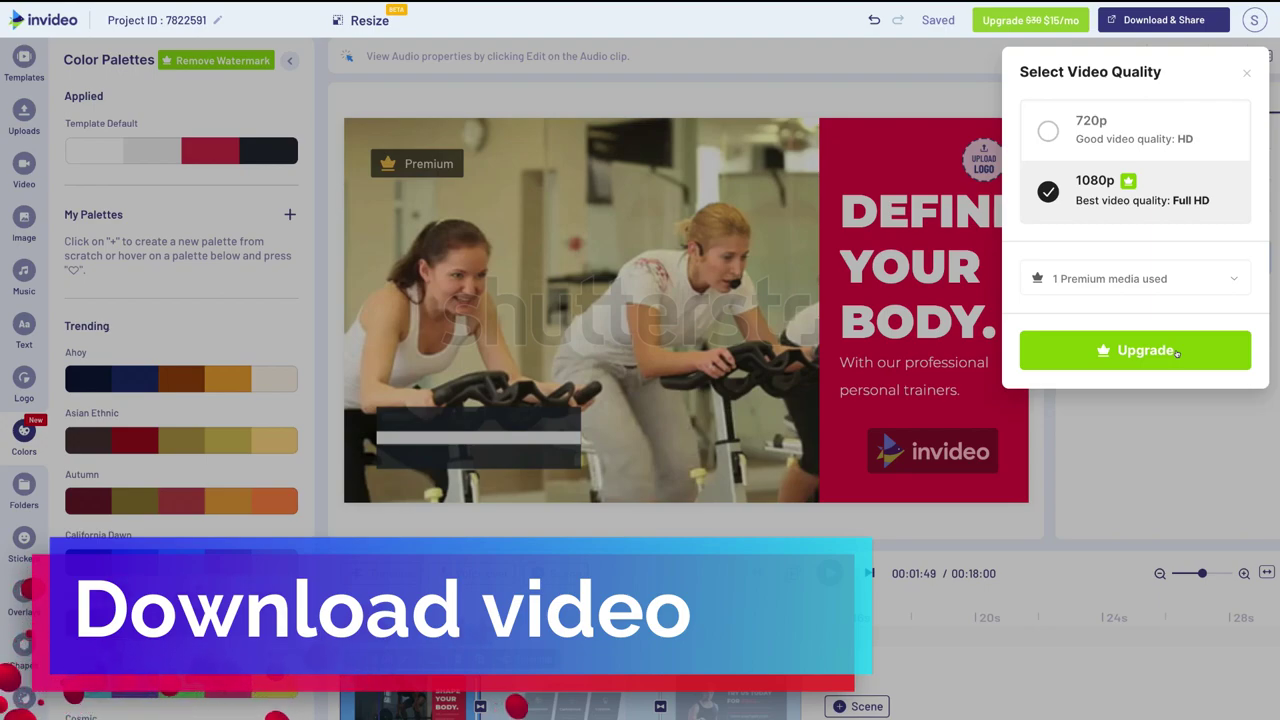
{"action": "left_click", "coordinate": [1129, 123]}
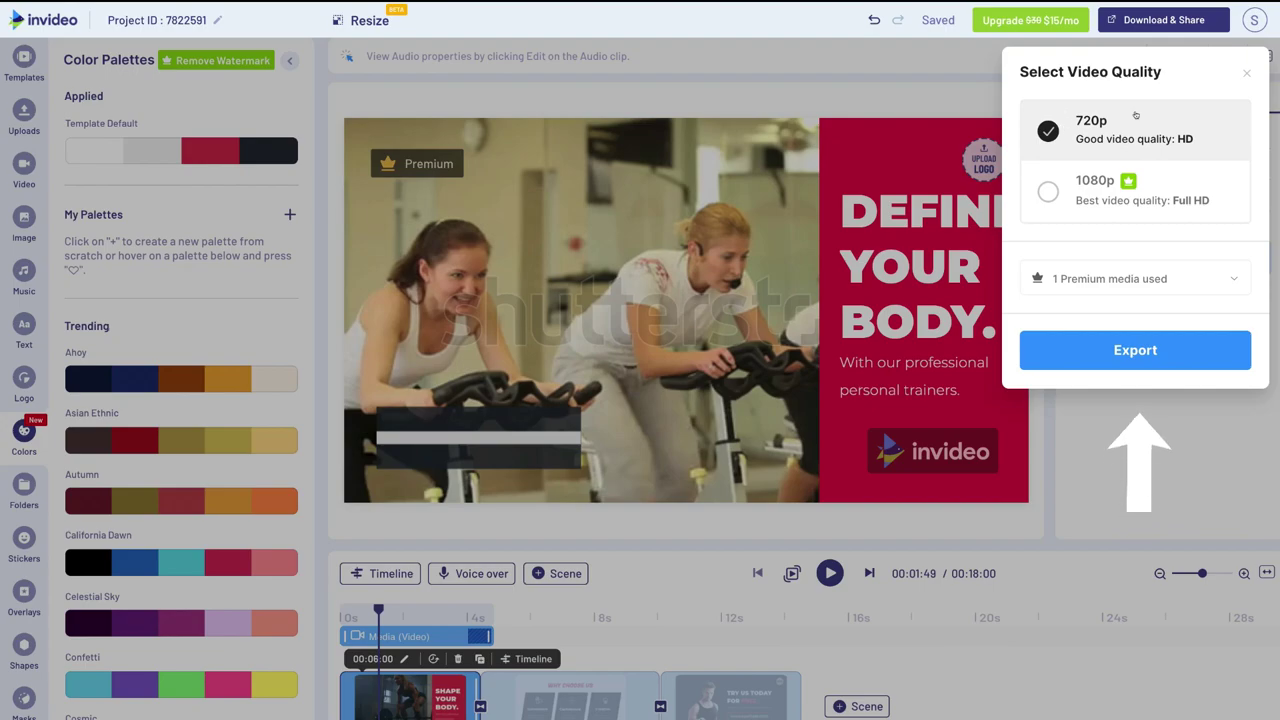
{"action": "left_click", "coordinate": [1151, 349]}
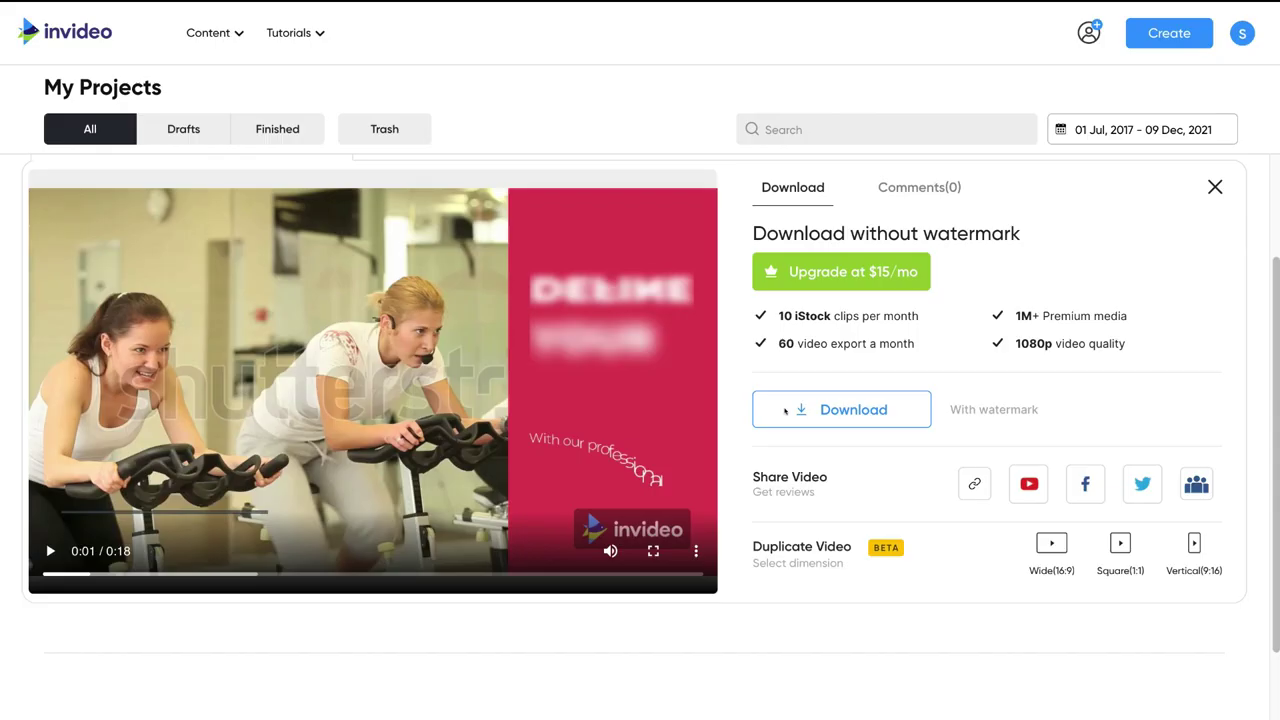